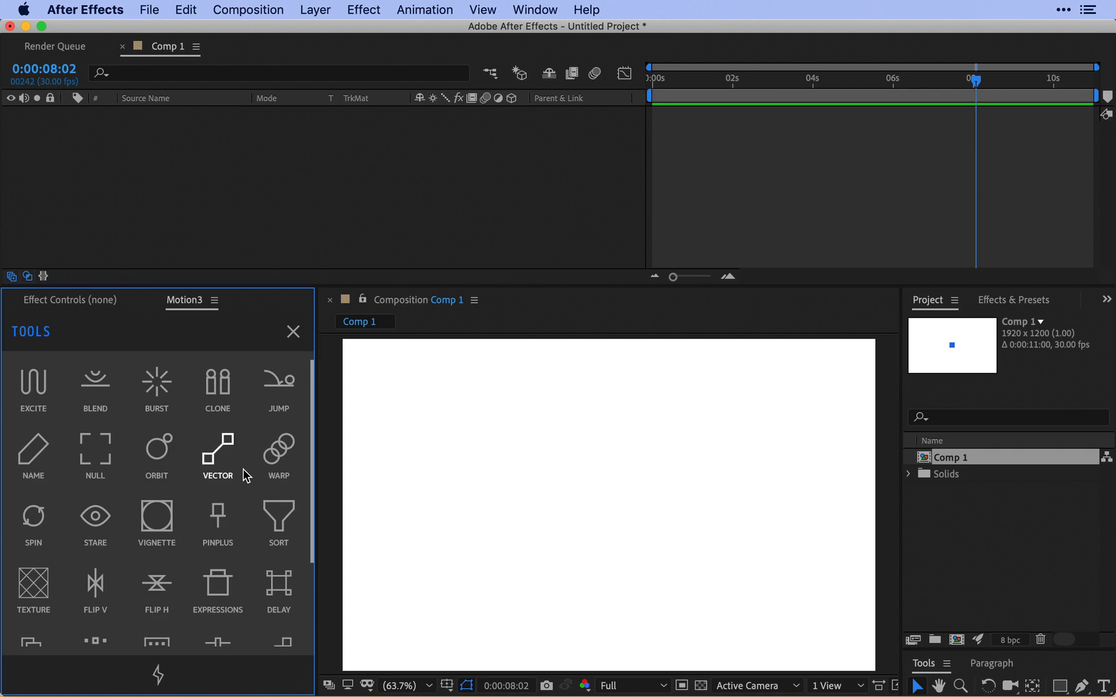
# Undo the deletion of the blue square's shape layer and reveal its Position property.
pyautogui.scroll(-3, 218, 465)
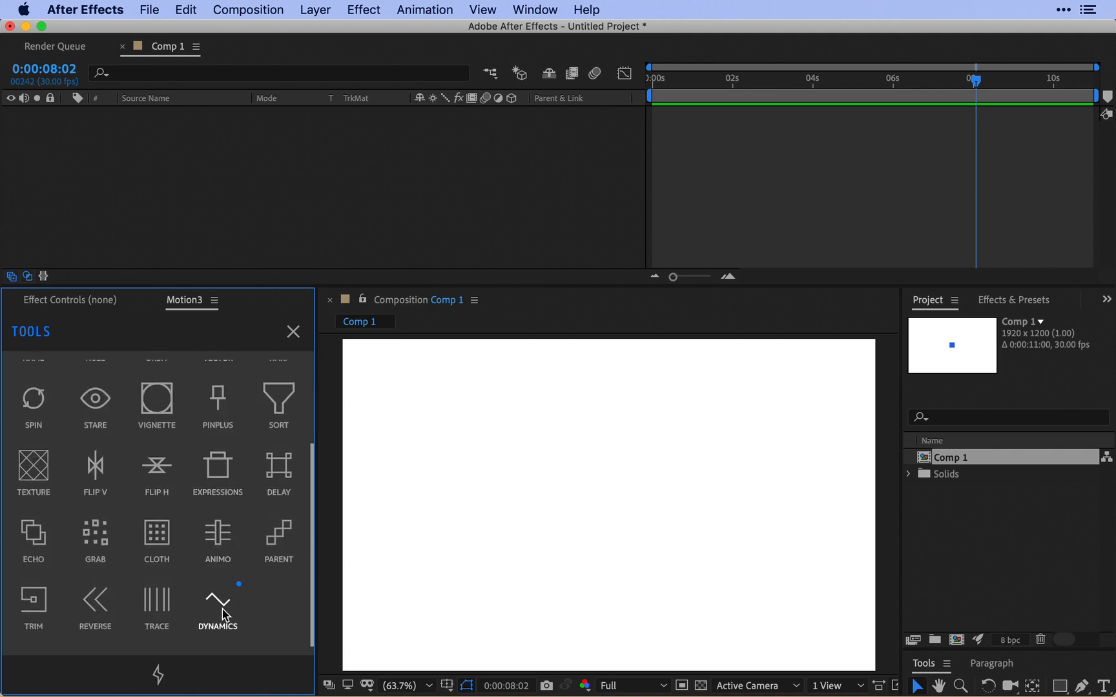
pyautogui.click(676, 491)
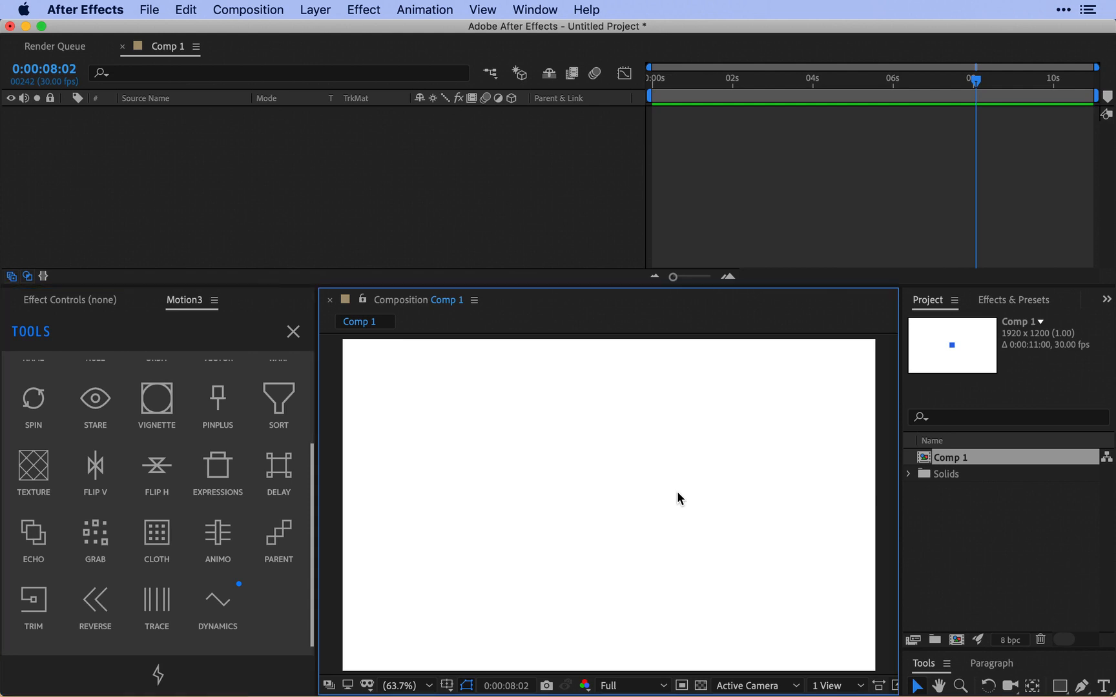
pyautogui.press('super+z')
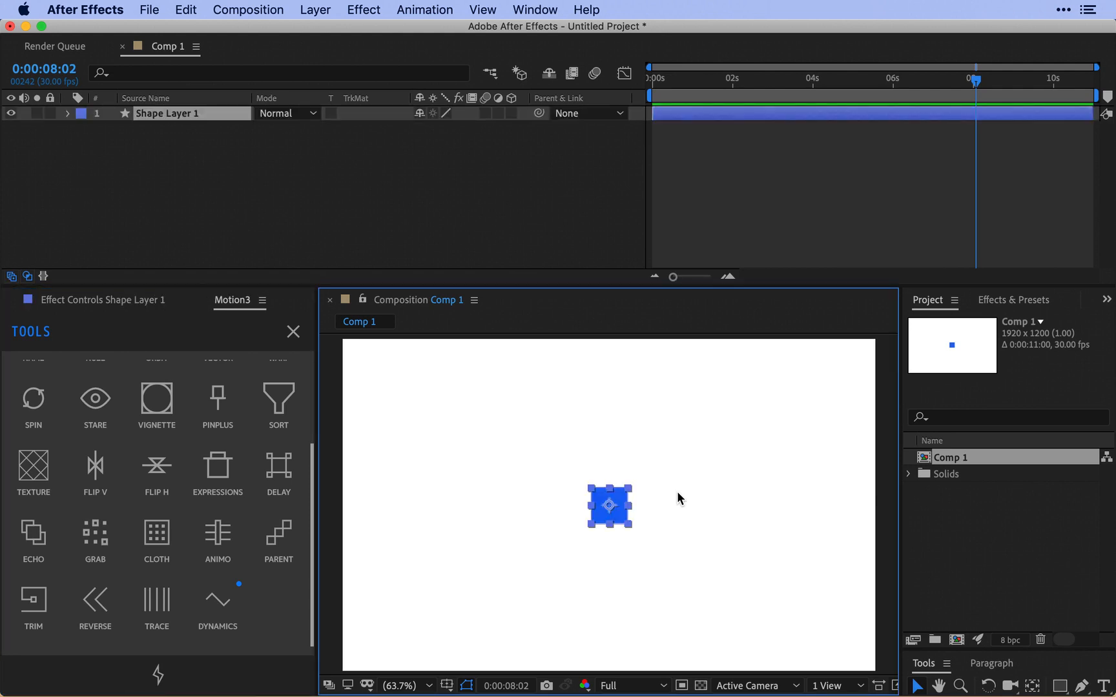
pyautogui.press('p')
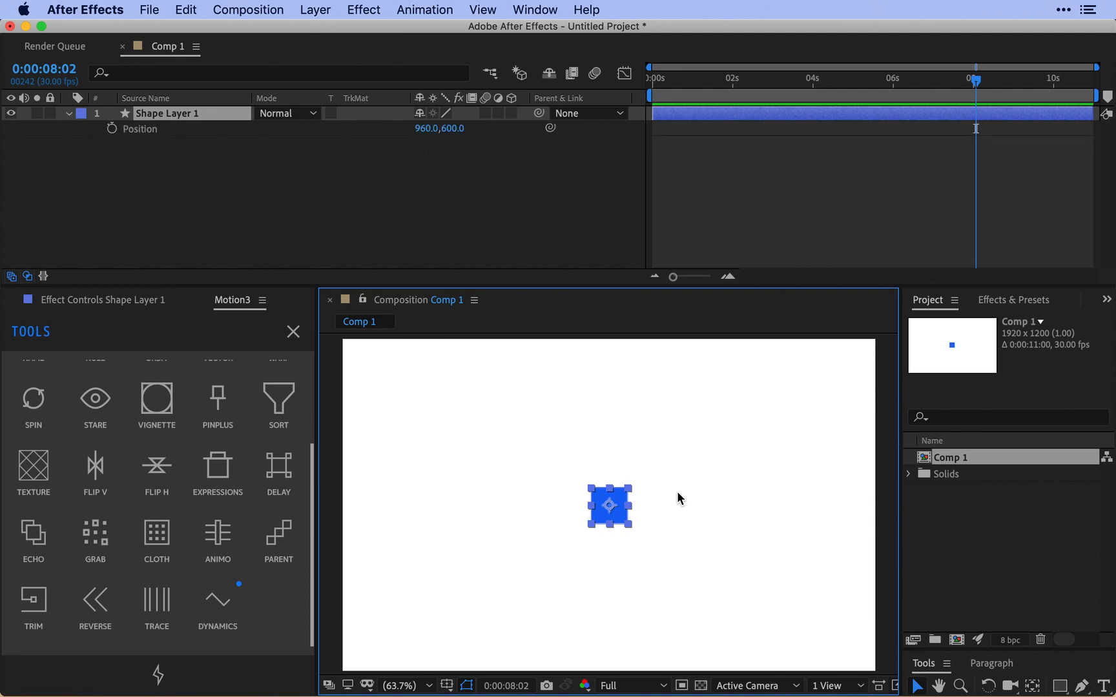
# Apply Motion3's Dynamics tool to the square layer's Position property and preview the motion.
pyautogui.click(138, 129)
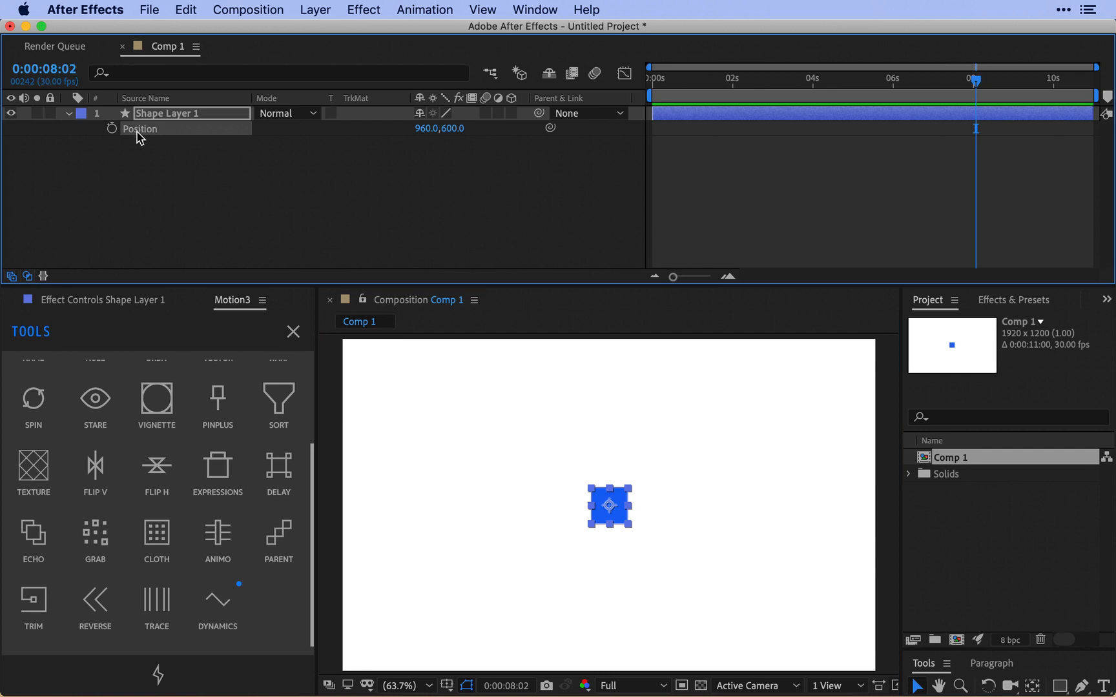
pyautogui.click(216, 611)
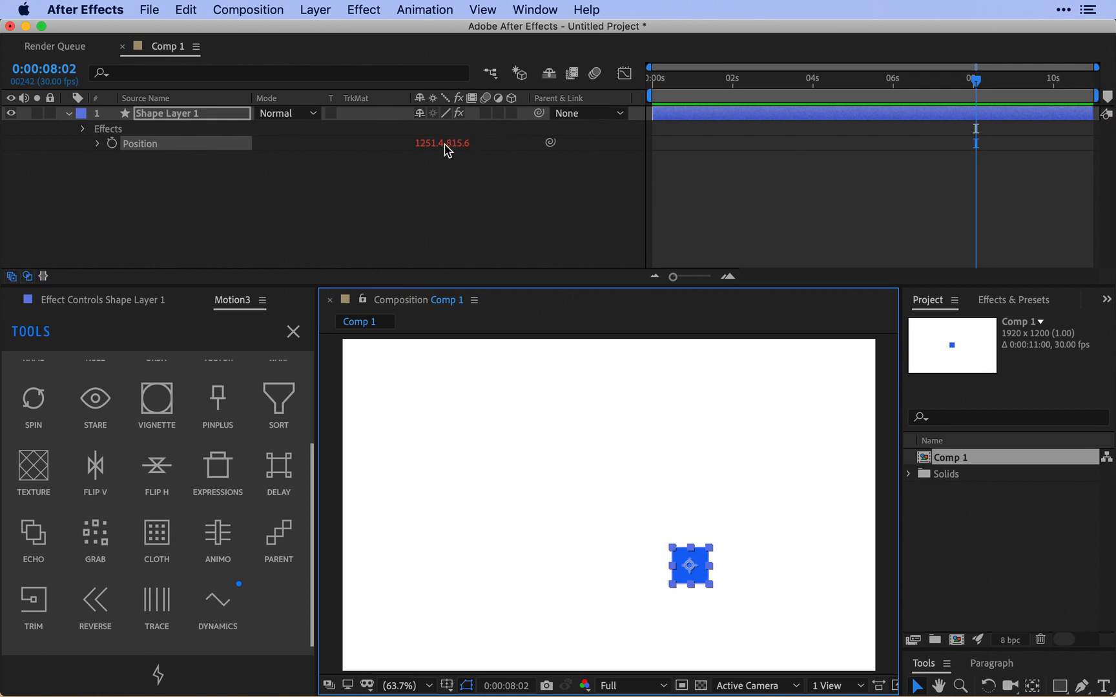
pyautogui.press('space')
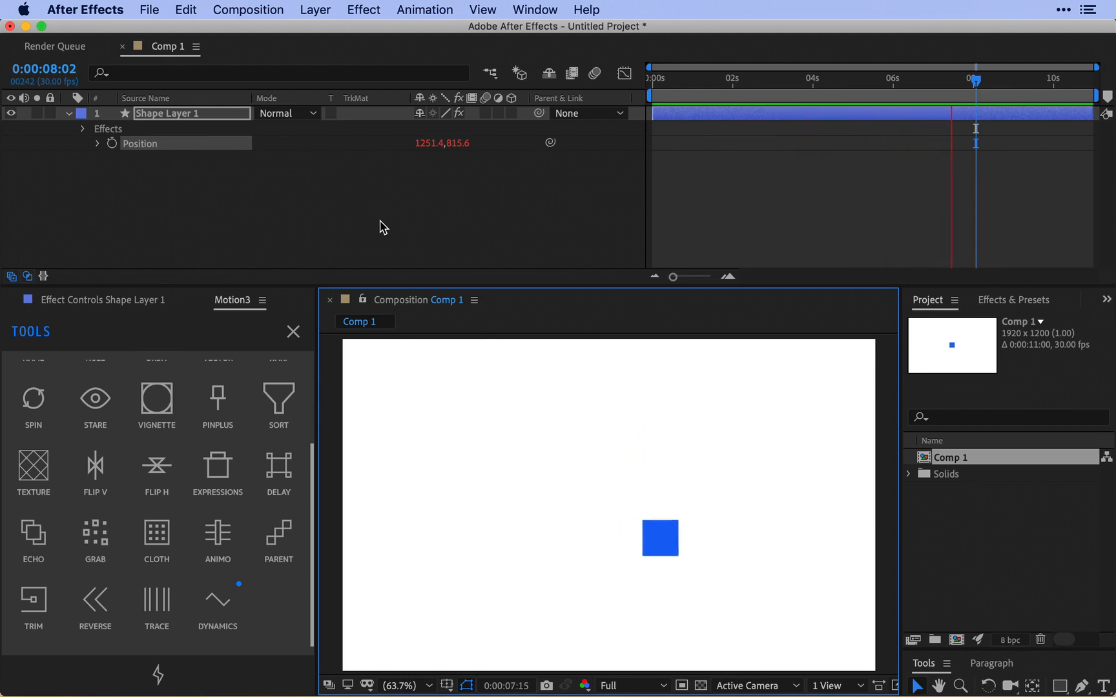
# Show the layer's effect controls and turn the [d] Position effect's main Enable option off and back on to compare the movement.
pyautogui.click(138, 305)
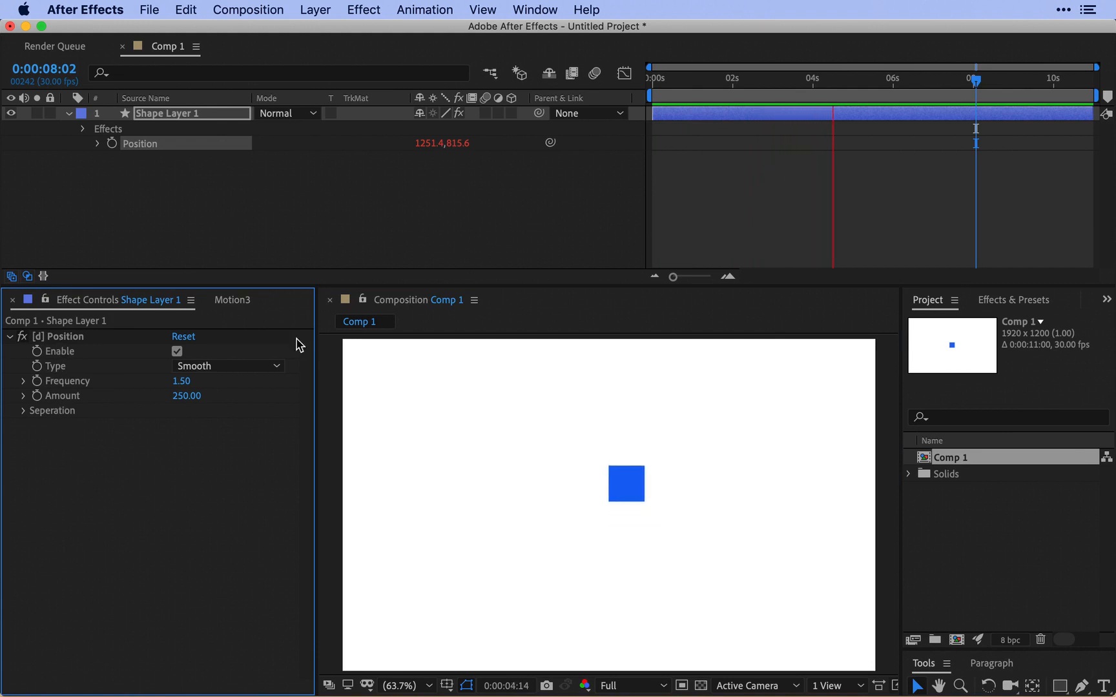
pyautogui.press('space')
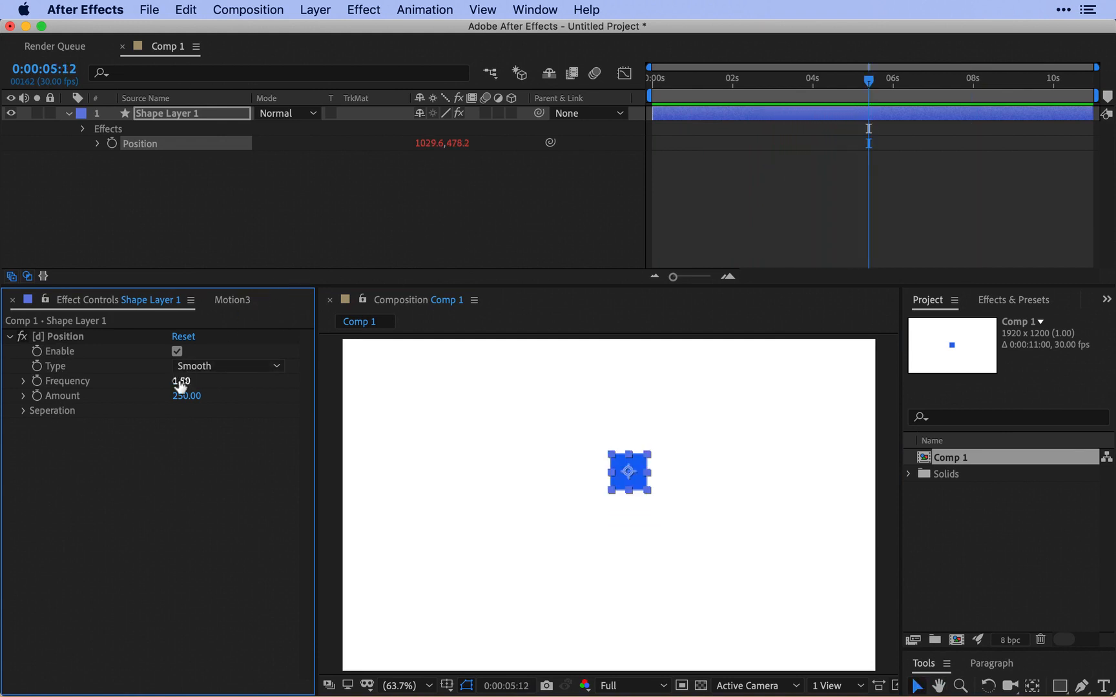
pyautogui.click(177, 352)
pyautogui.click(177, 352)
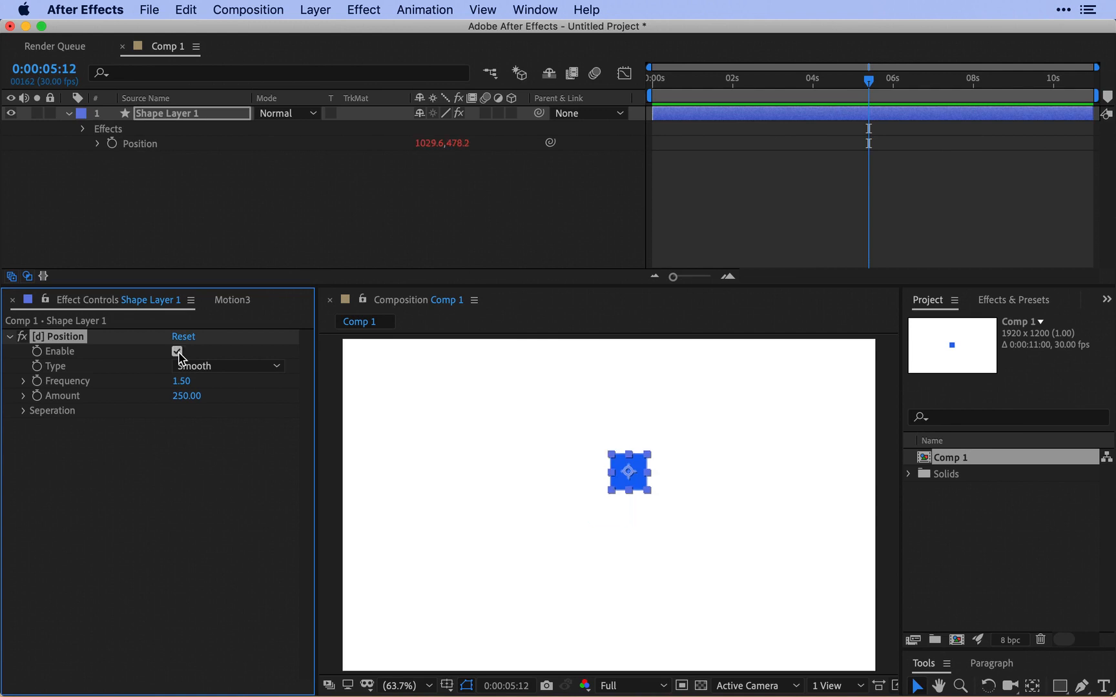
pyautogui.click(176, 352)
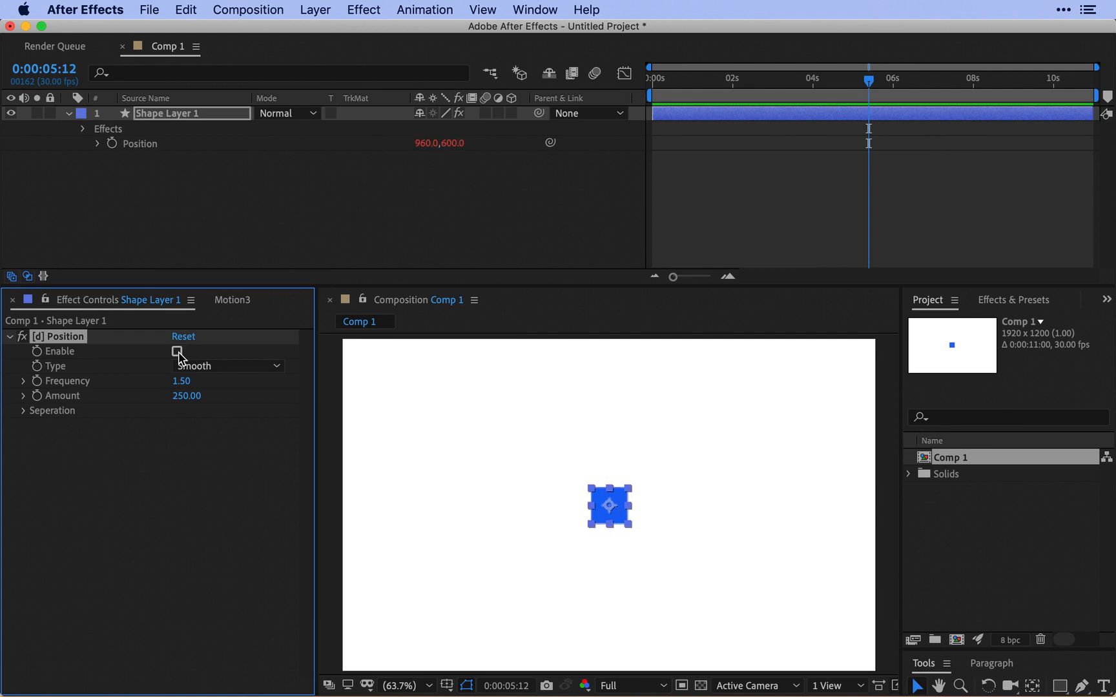
pyautogui.click(300, 225)
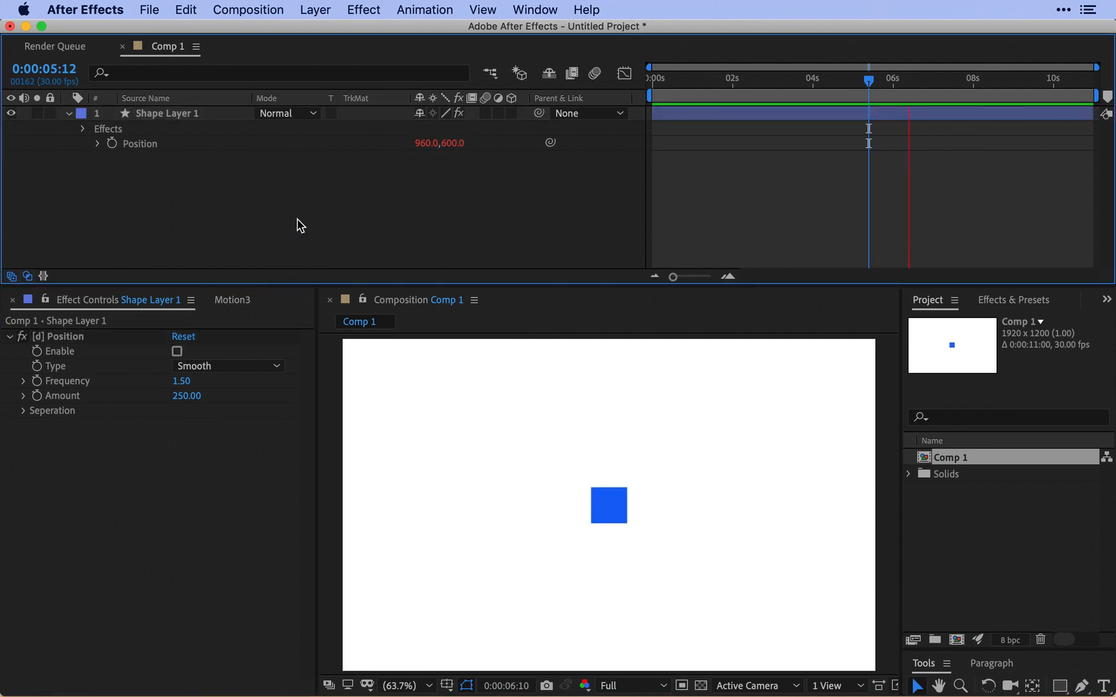
pyautogui.click(176, 352)
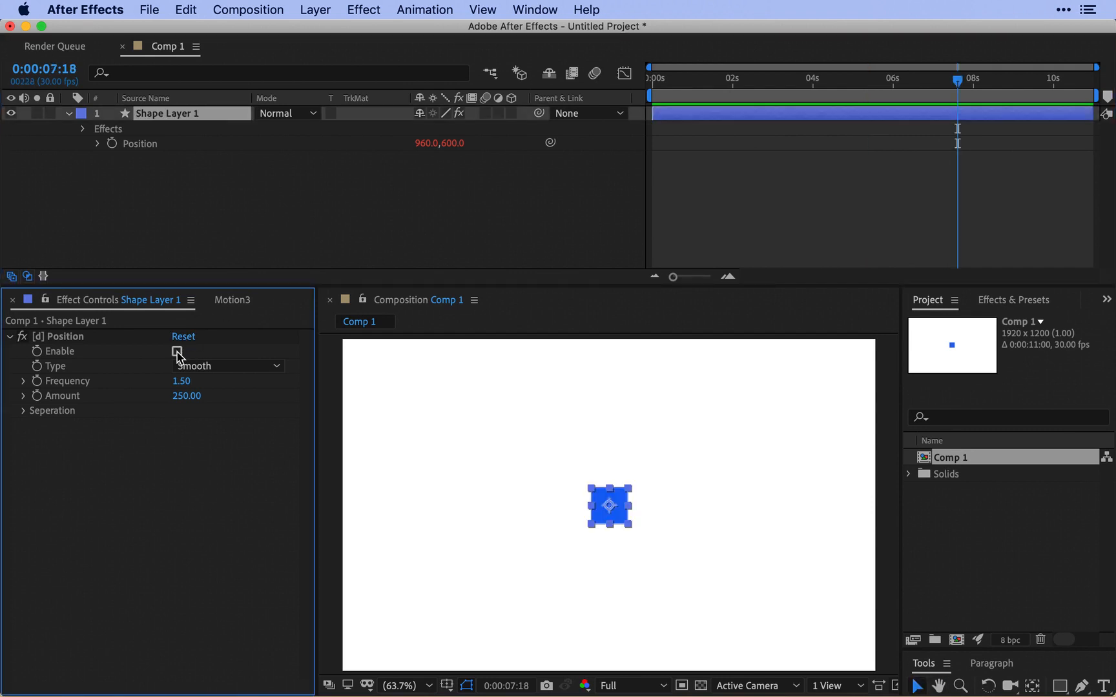
pyautogui.click(295, 221)
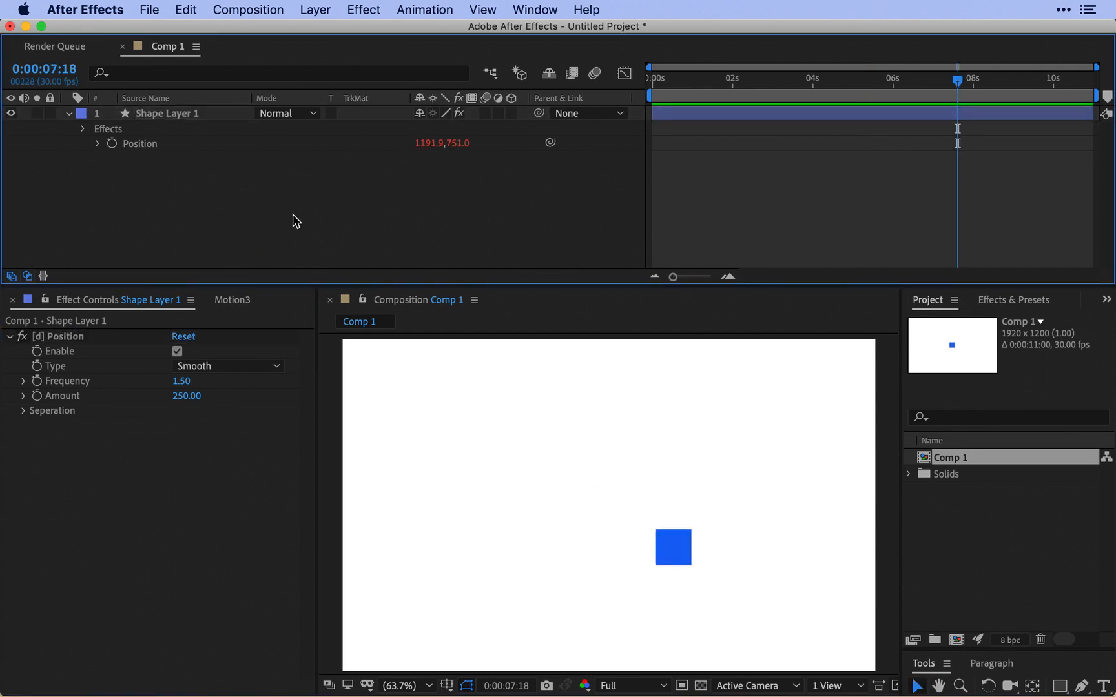
# Preview the square's motion and look through the [d] Position effect's Type options.
pyautogui.press('space')
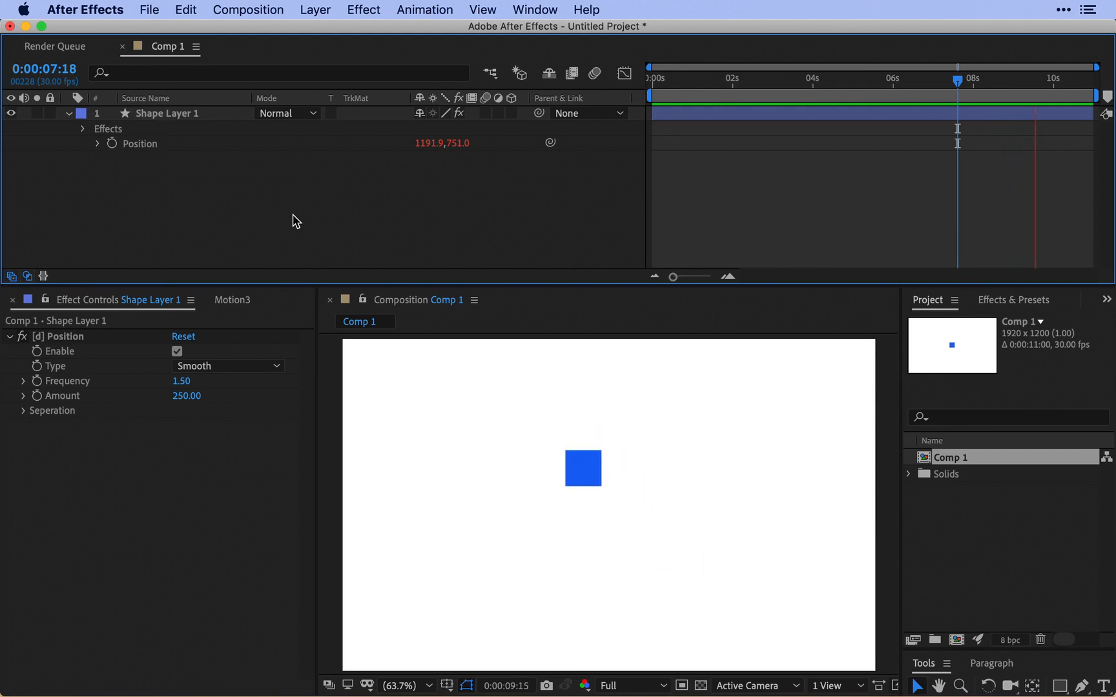
pyautogui.press('space')
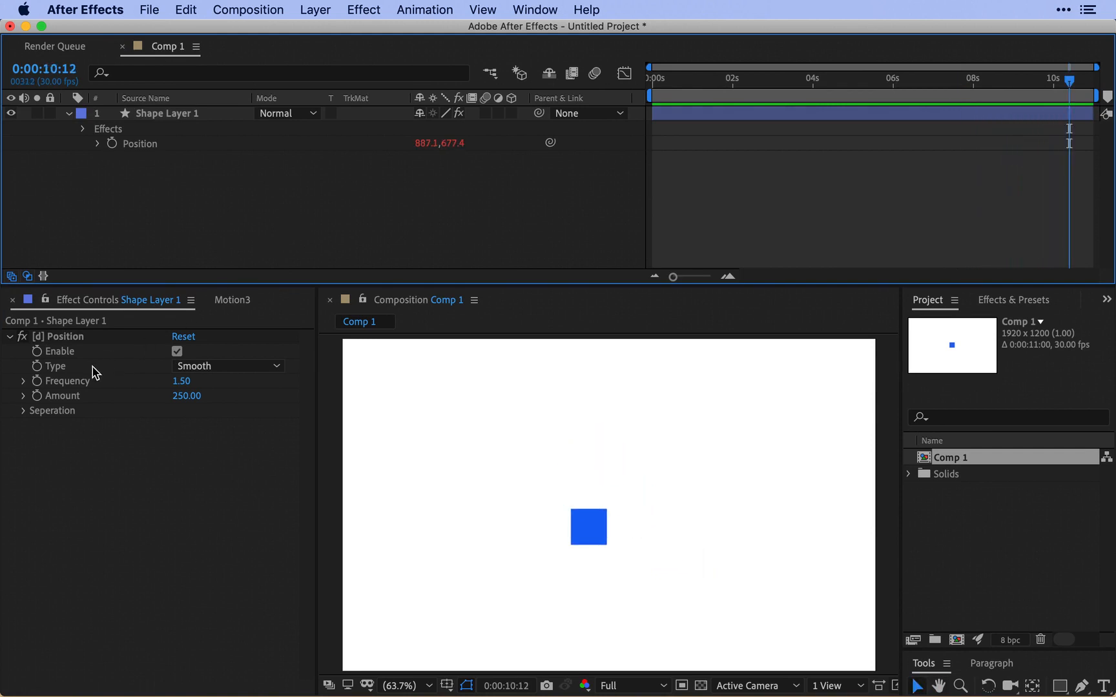
pyautogui.click(191, 366)
pyautogui.click(191, 367)
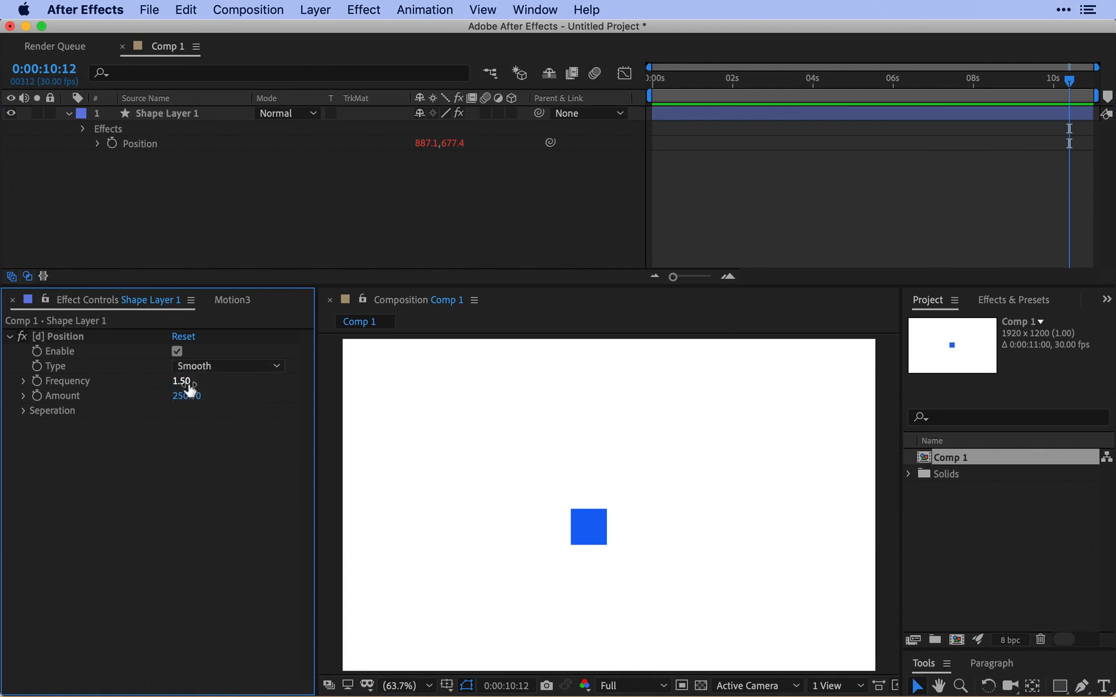
pyautogui.click(424, 189)
pyautogui.press('space')
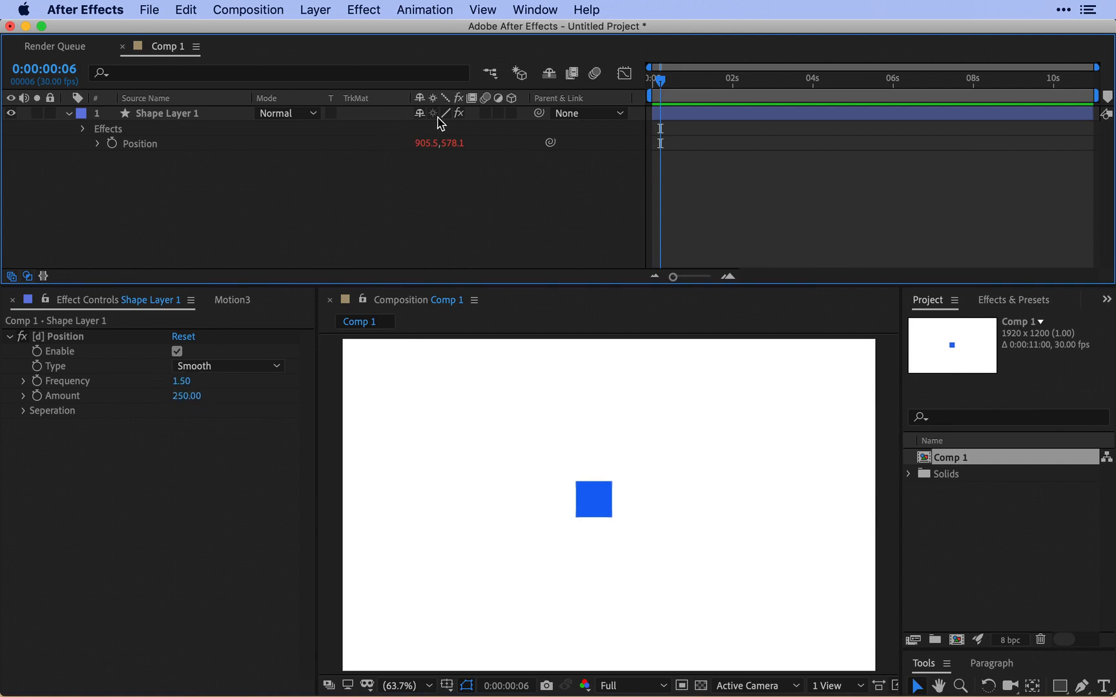
# Set the [d] Position effect's Frequency to 30 and preview the motion.
pyautogui.click(181, 382)
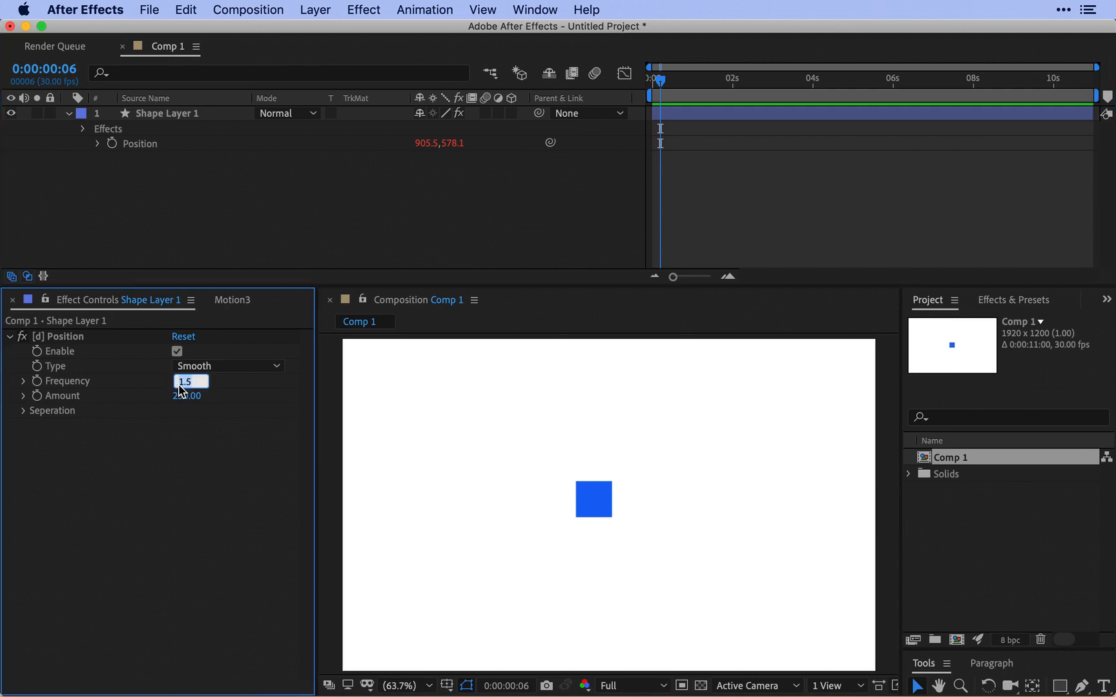
pyautogui.write('30')
pyautogui.press('Return')
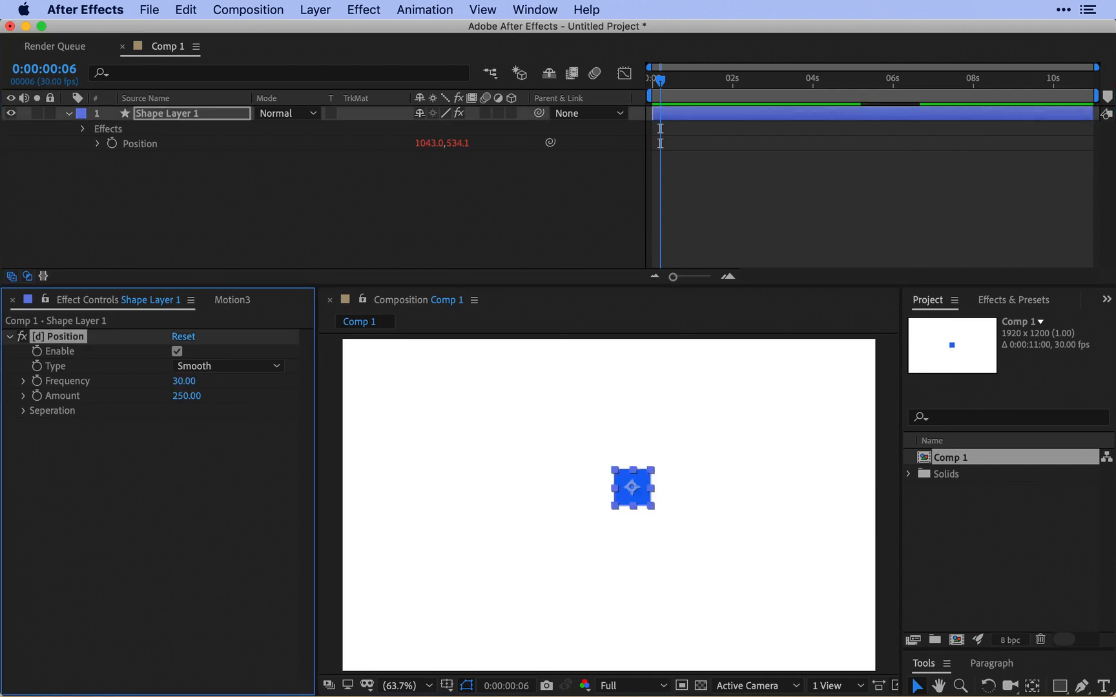
pyautogui.click(304, 219)
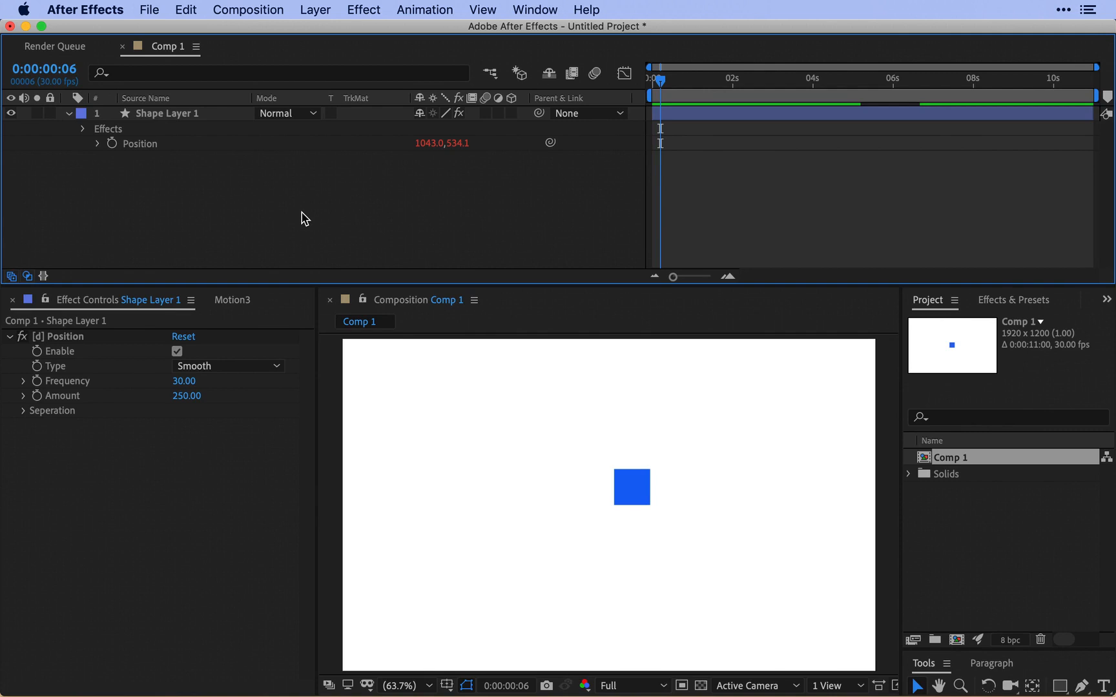
pyautogui.press('space')
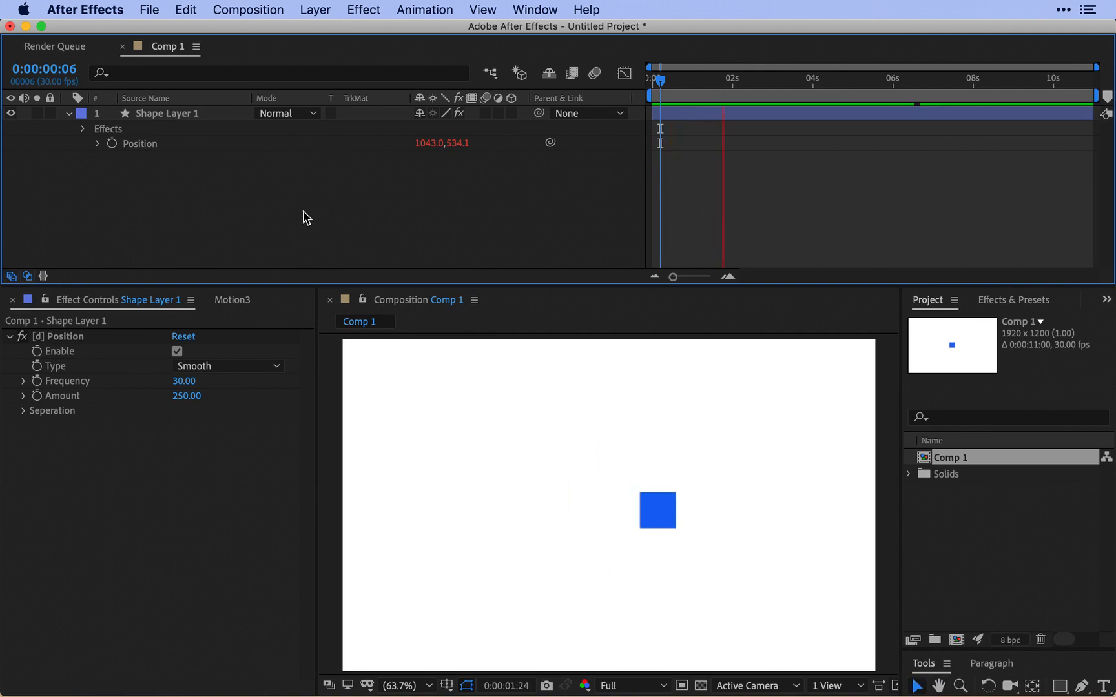
pyautogui.press('space')
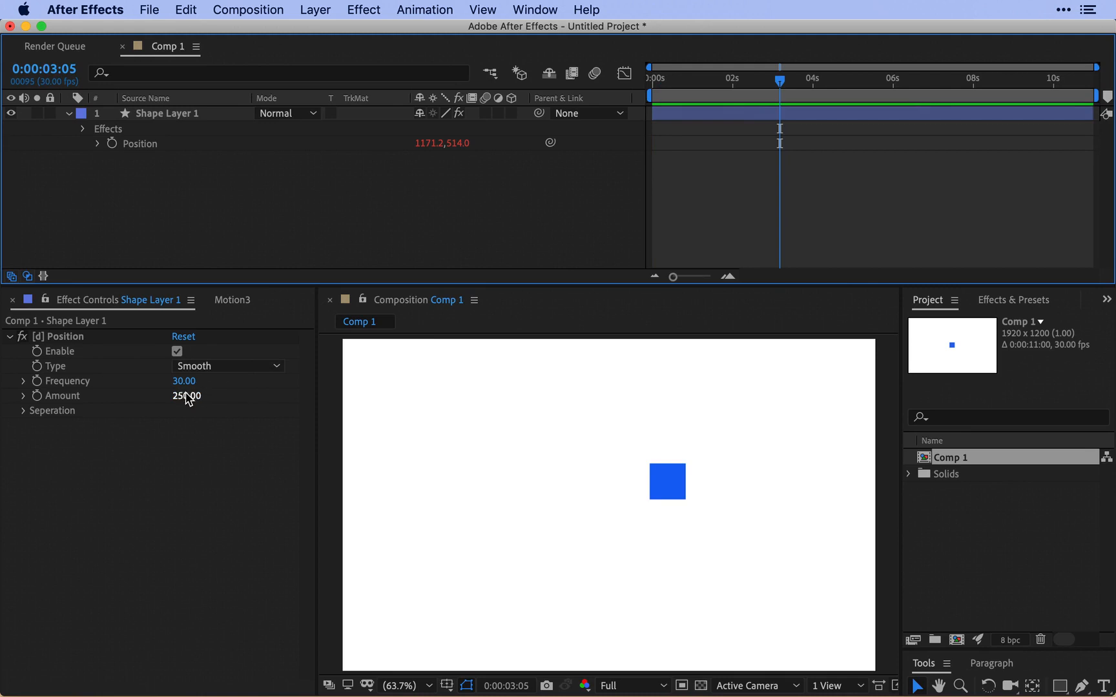
# Set the [d] Position effect's Amount to 1000 and preview the square's movement.
pyautogui.click(187, 395)
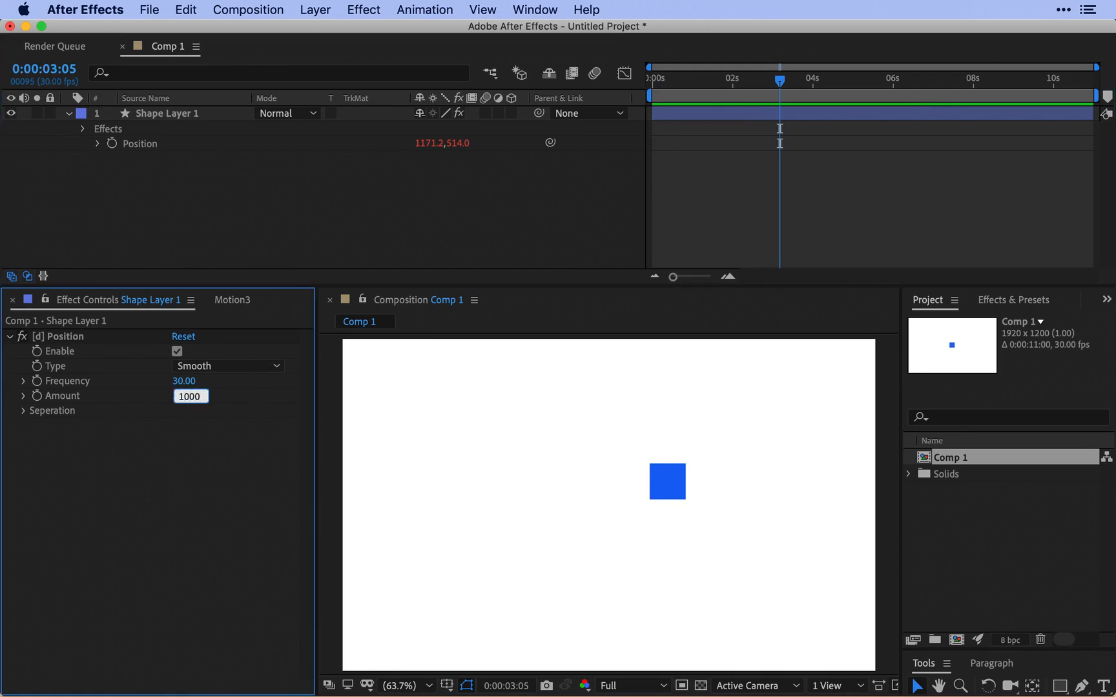
pyautogui.press('Return')
pyautogui.click(384, 245)
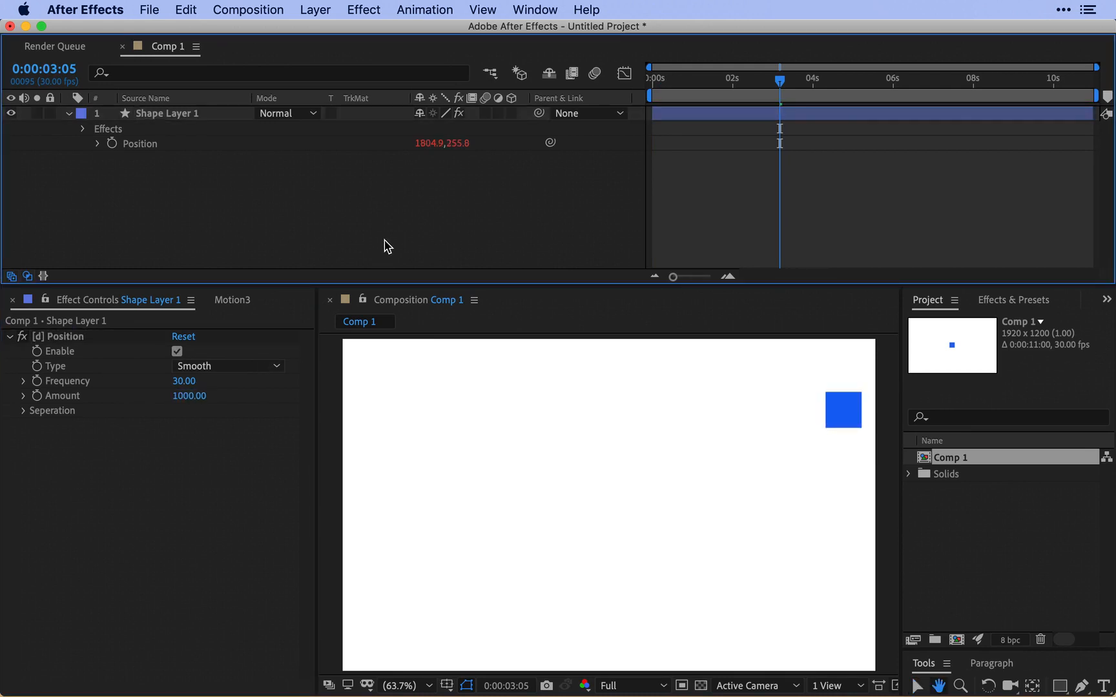
pyautogui.press('space')
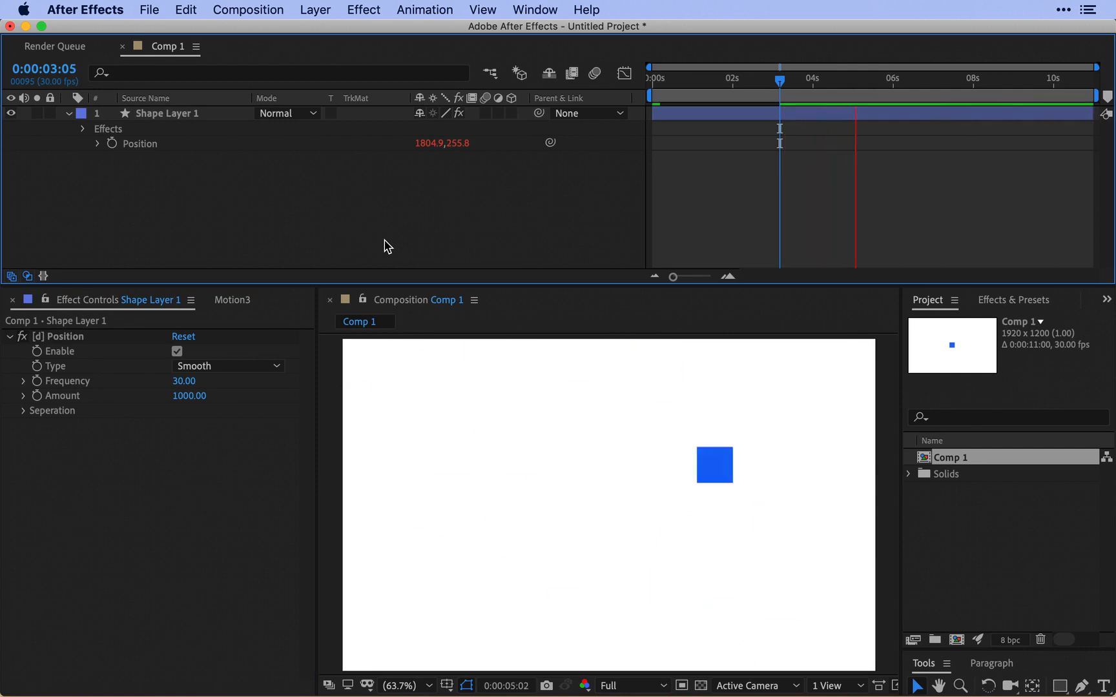
pyautogui.press('space')
# Set the [d] Position effect's Frequency to 5 and preview the motion.
pyautogui.click(188, 381)
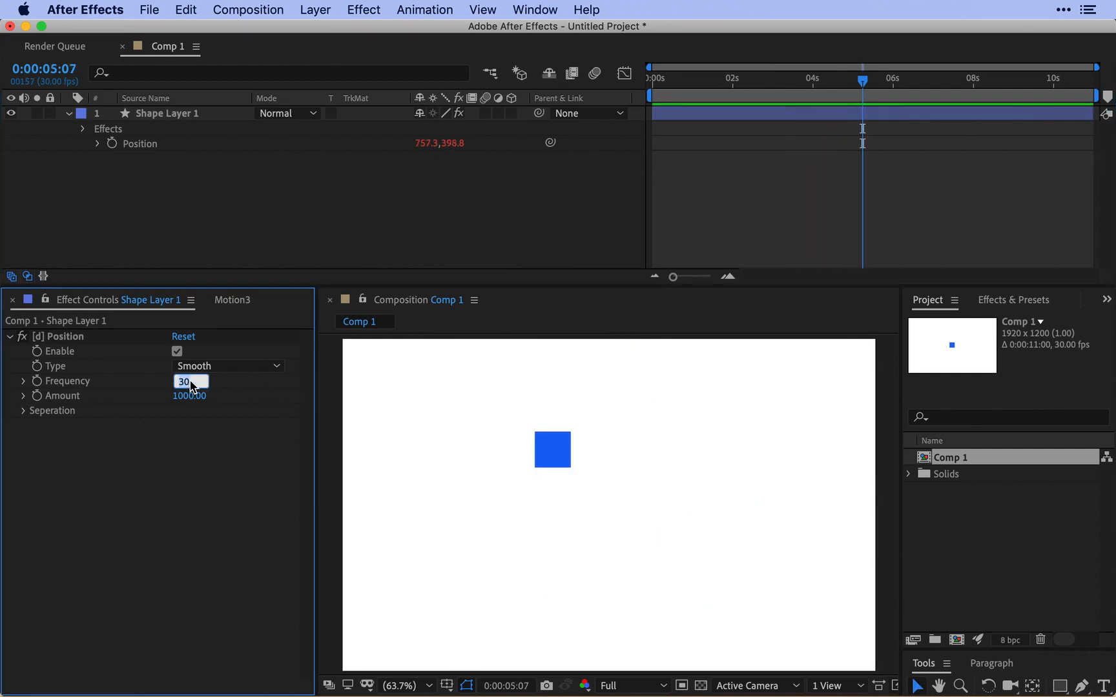
pyautogui.press('Return')
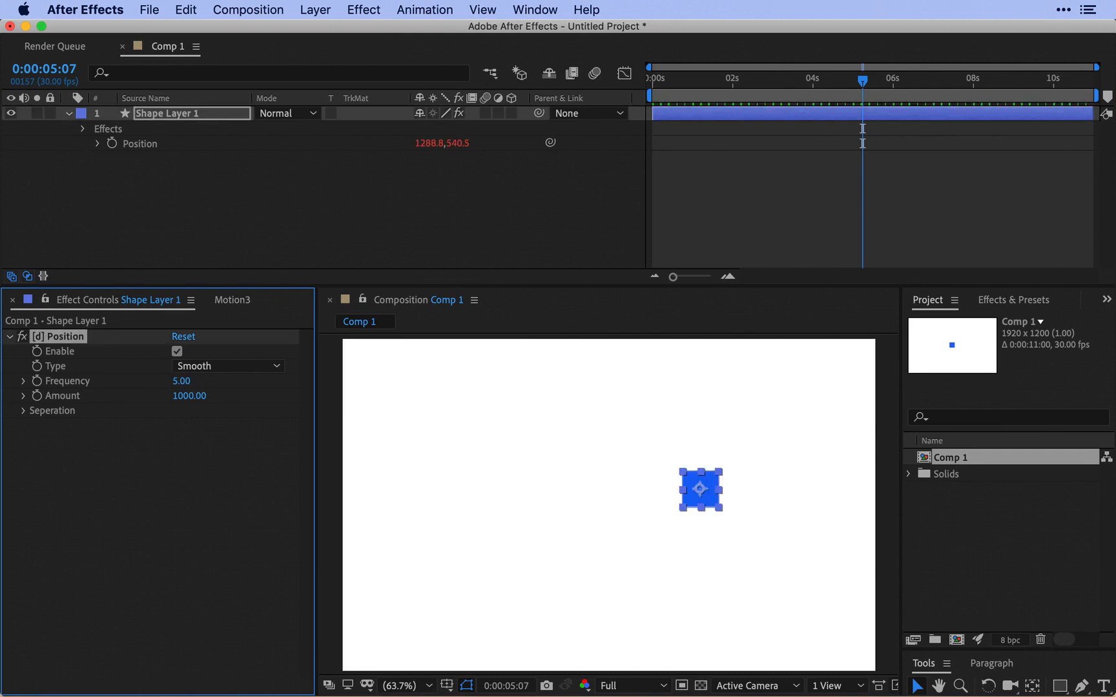
pyautogui.click(431, 199)
pyautogui.press('space')
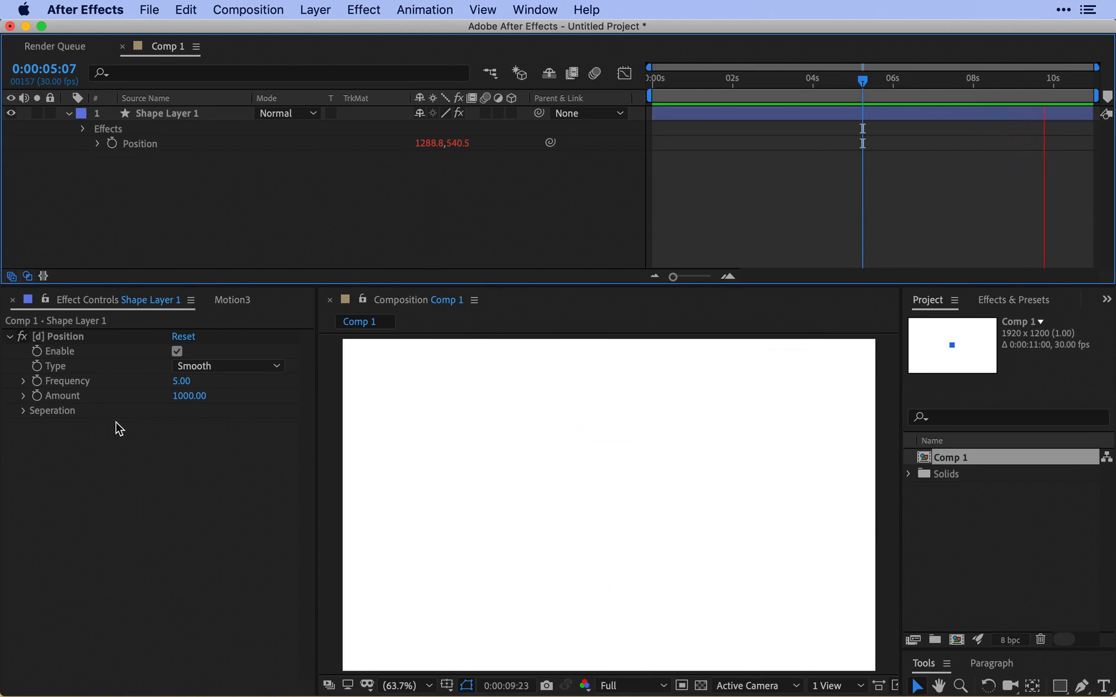
pyautogui.press('space')
# Set the [d] Position effect's Amount to 5 and preview the motion.
pyautogui.click(204, 398)
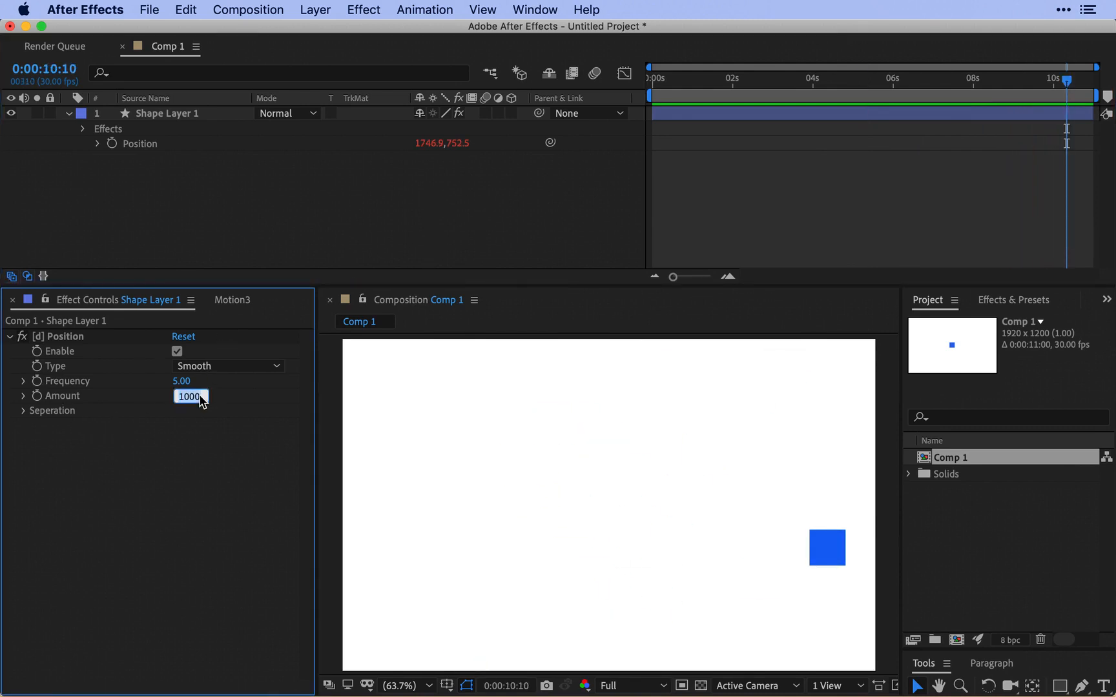
pyautogui.write('5')
pyautogui.press('Return')
pyautogui.click(333, 187)
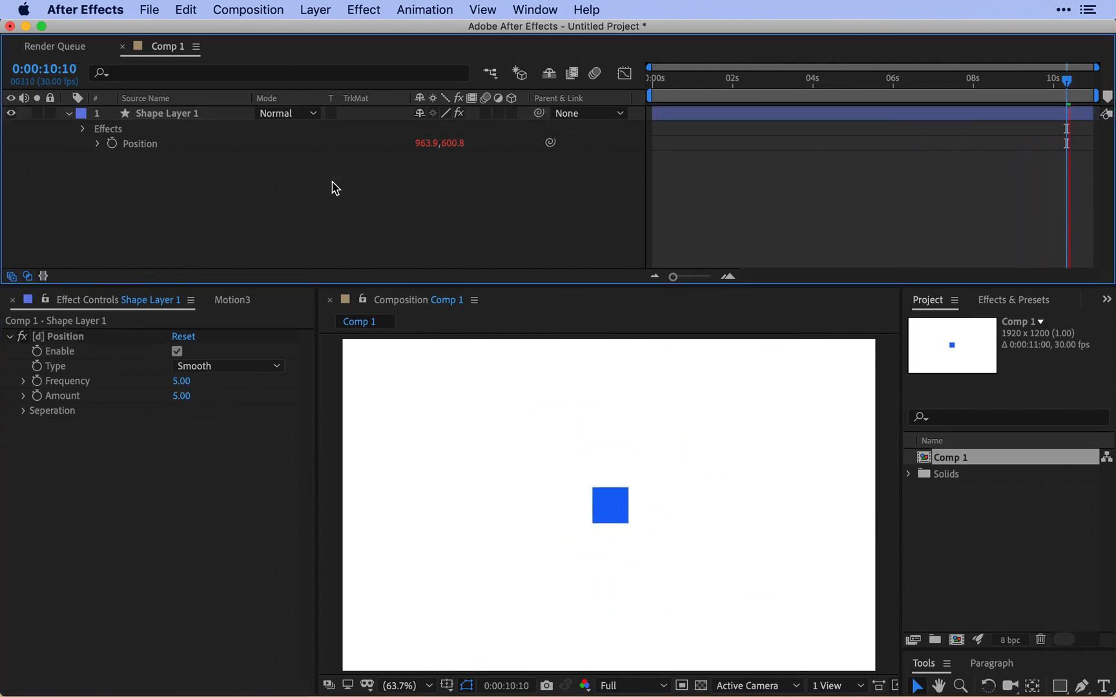
pyautogui.press('space')
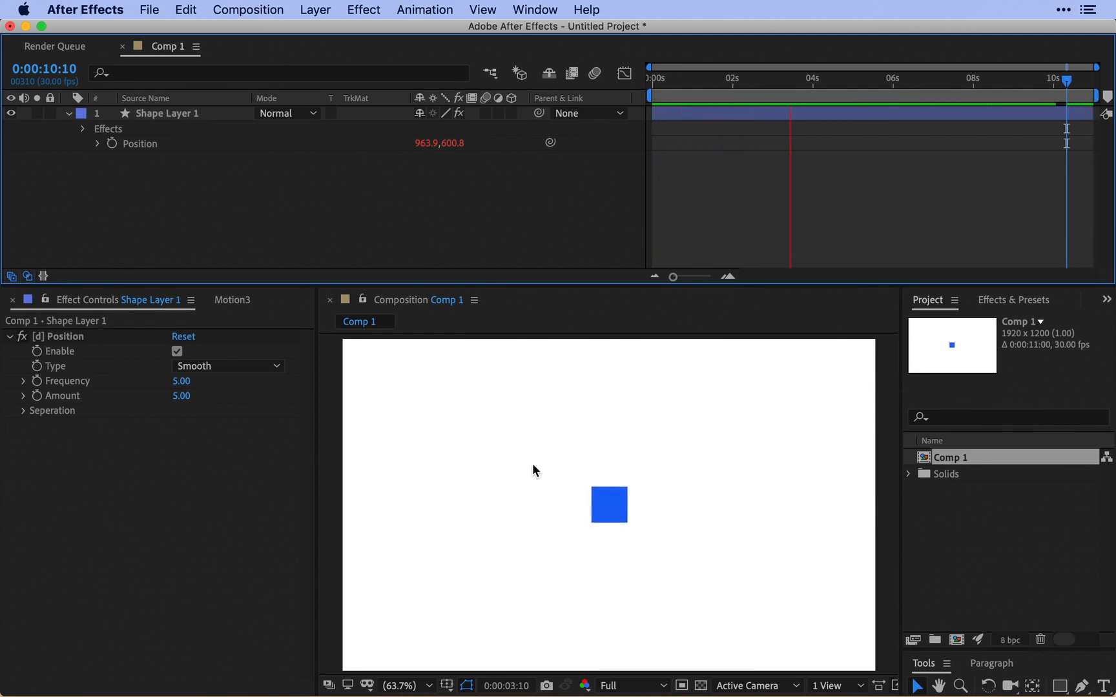
pyautogui.press('space')
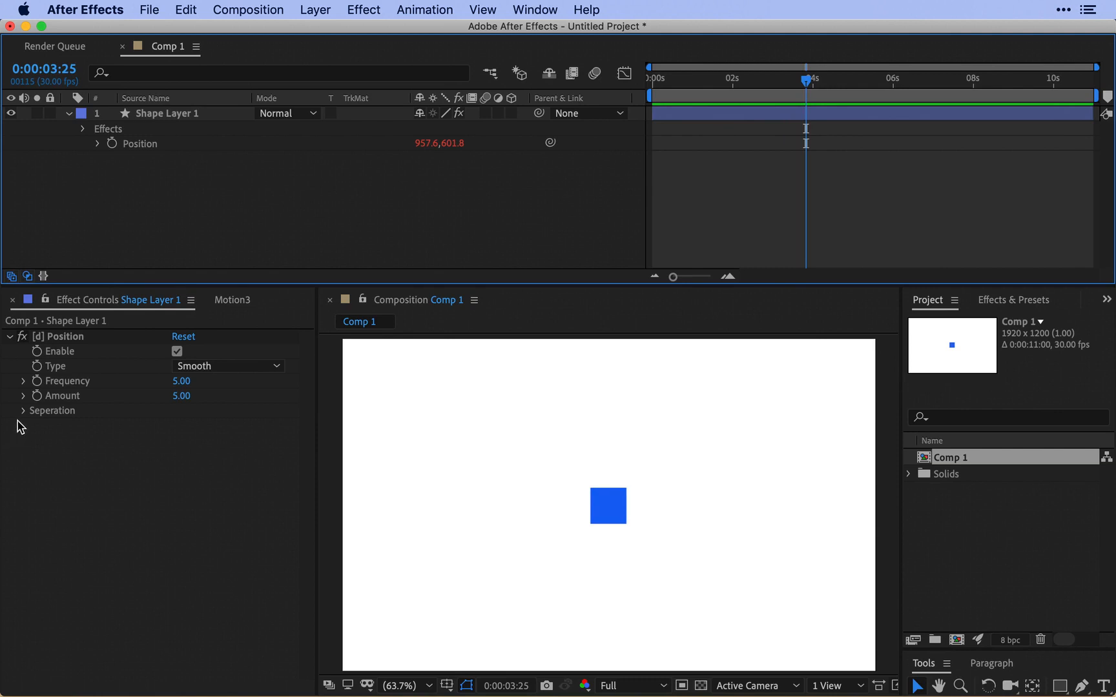
# Expand the [d] Position effect's Seperation group and enable separate X, Y and Z amounts.
pyautogui.click(23, 411)
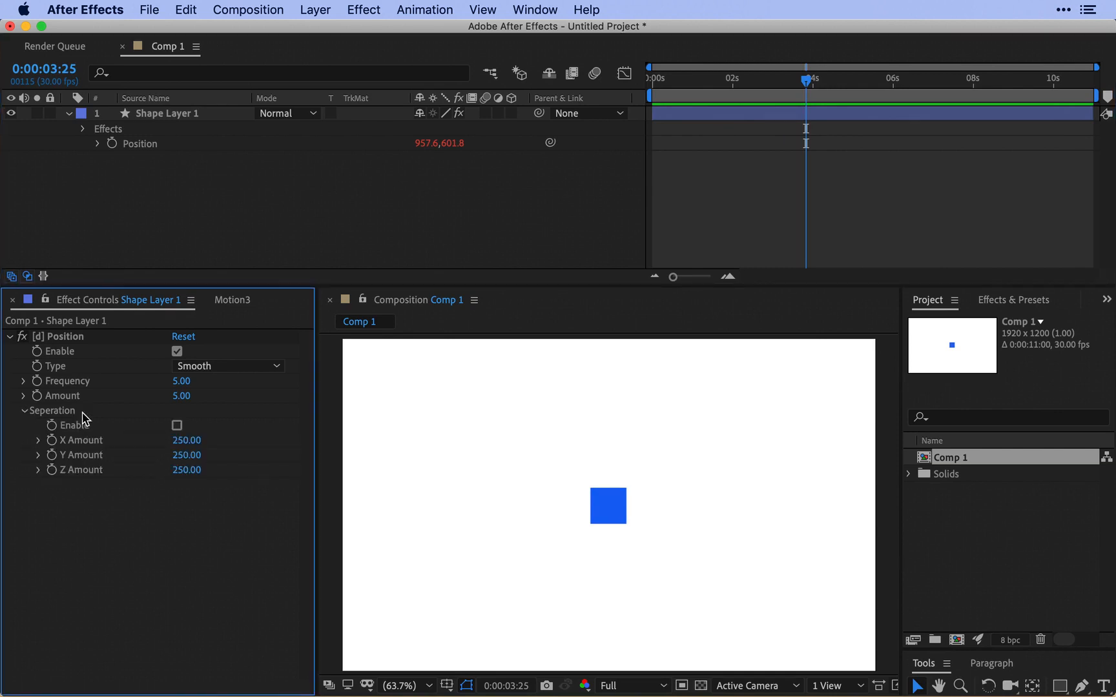
pyautogui.click(177, 426)
pyautogui.click(177, 426)
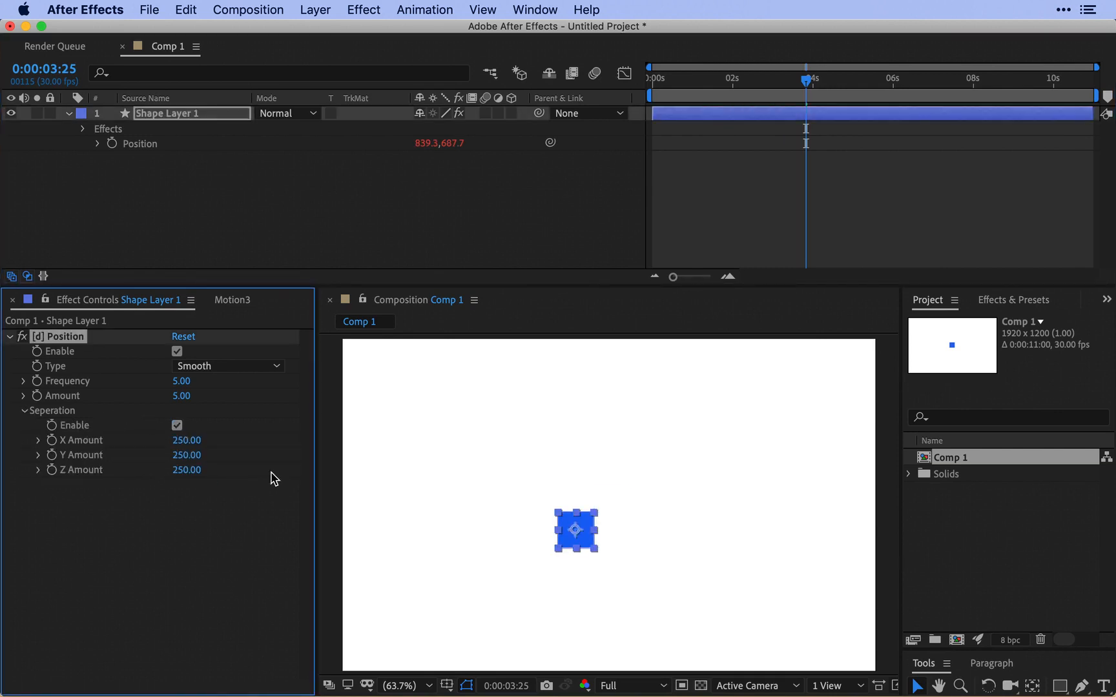
# Set the [d] Position effect's X Amount and Z Amount to 0.
pyautogui.click(188, 444)
pyautogui.write('0')
pyautogui.press('Return')
pyautogui.click(193, 470)
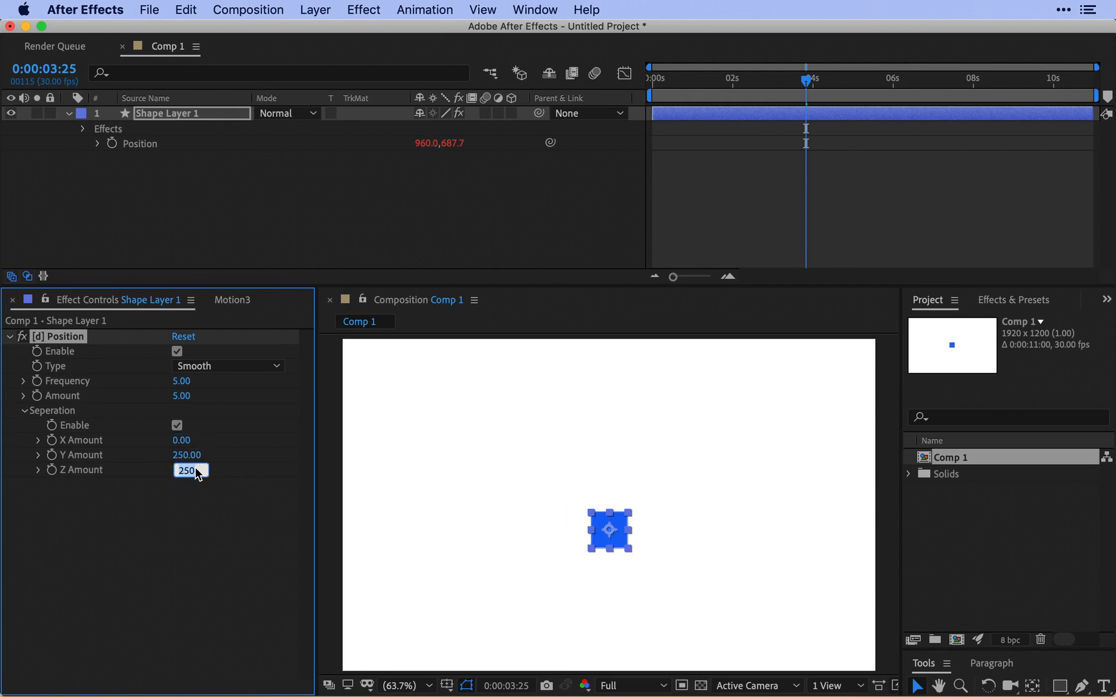
pyautogui.press('Return')
pyautogui.click(395, 258)
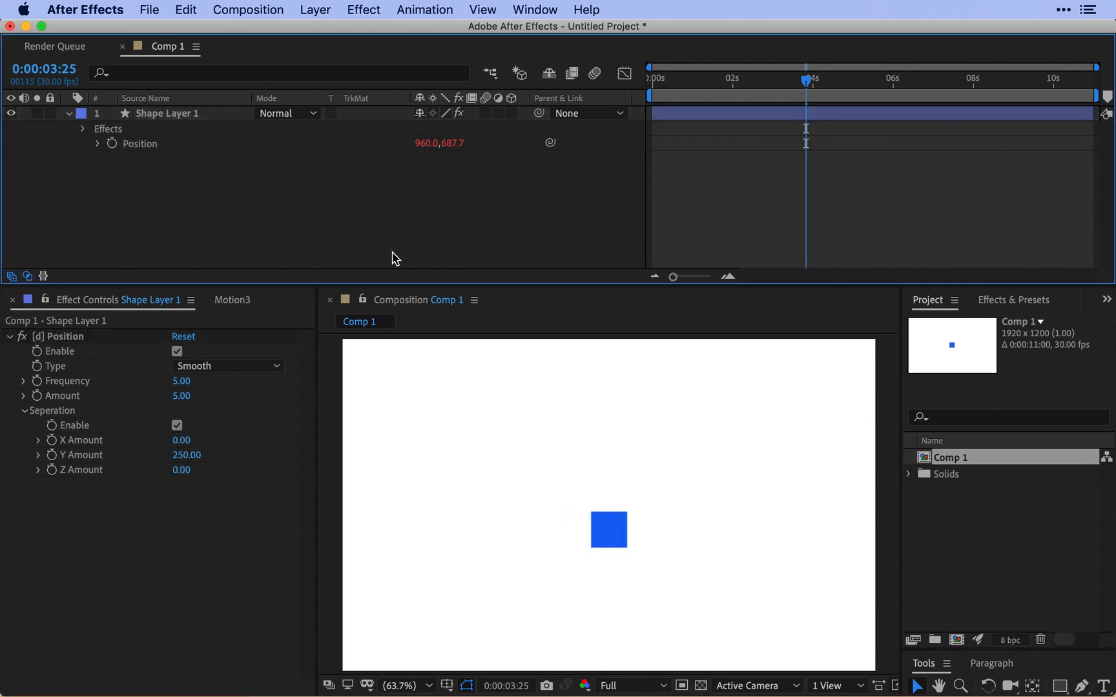
# Set the [d] Position effect's Amount to 124 and Y Amount to 474, and preview the square's motion.
pyautogui.click(201, 397)
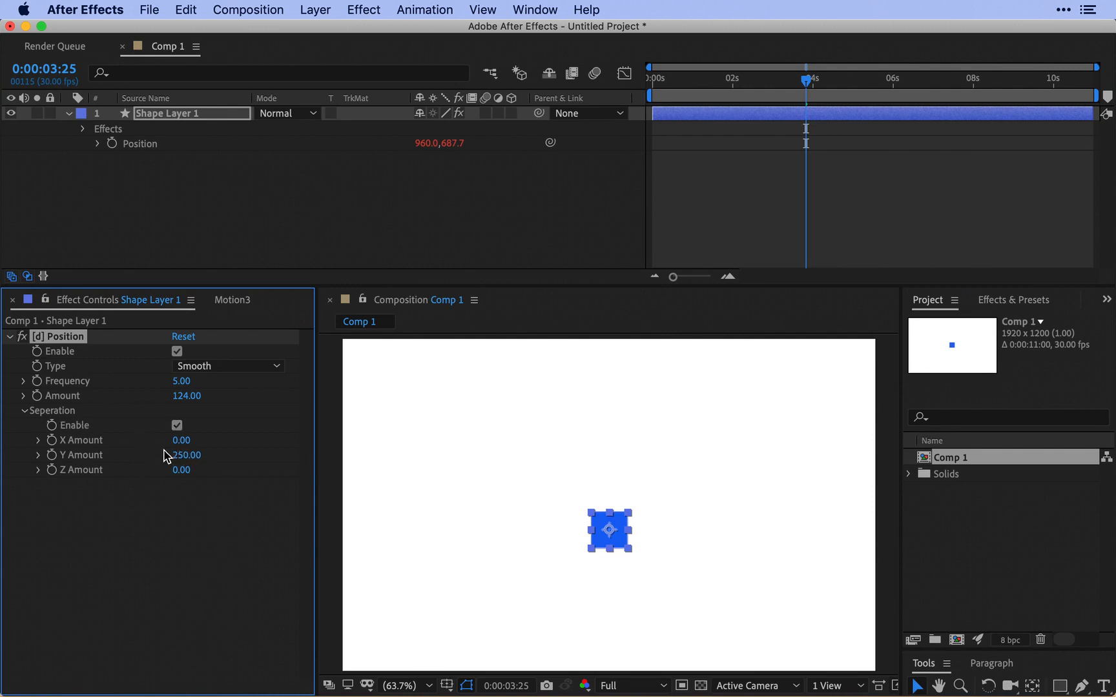
pyautogui.moveTo(173, 455); pyautogui.dragTo(295, 465)
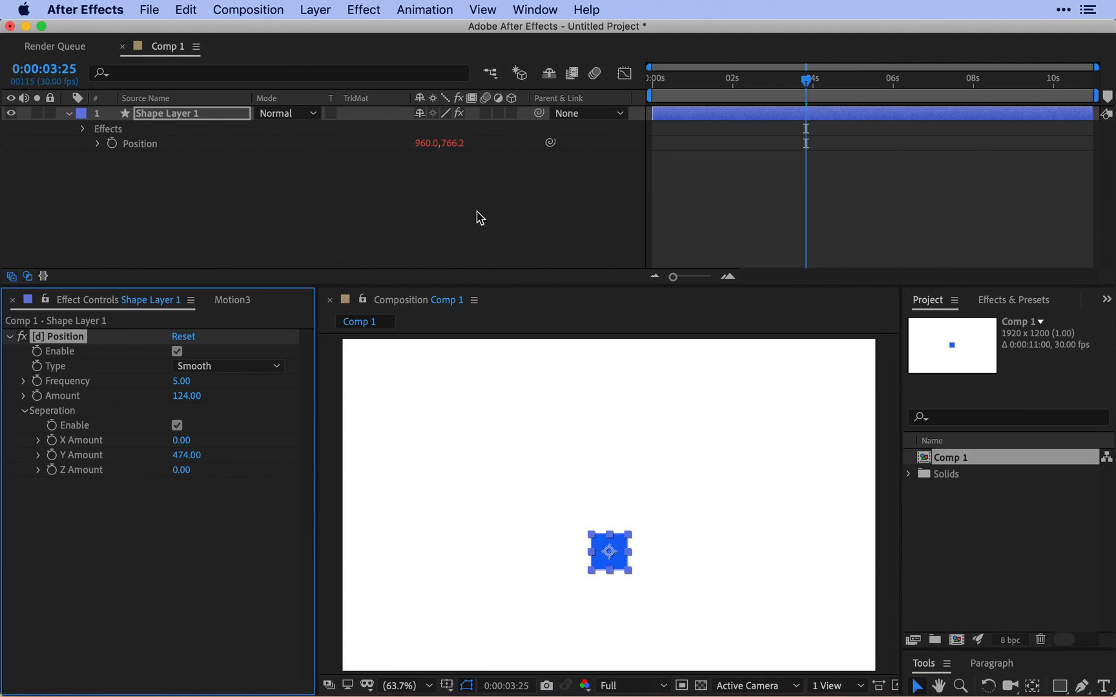
pyautogui.click(402, 258)
pyautogui.press('space')
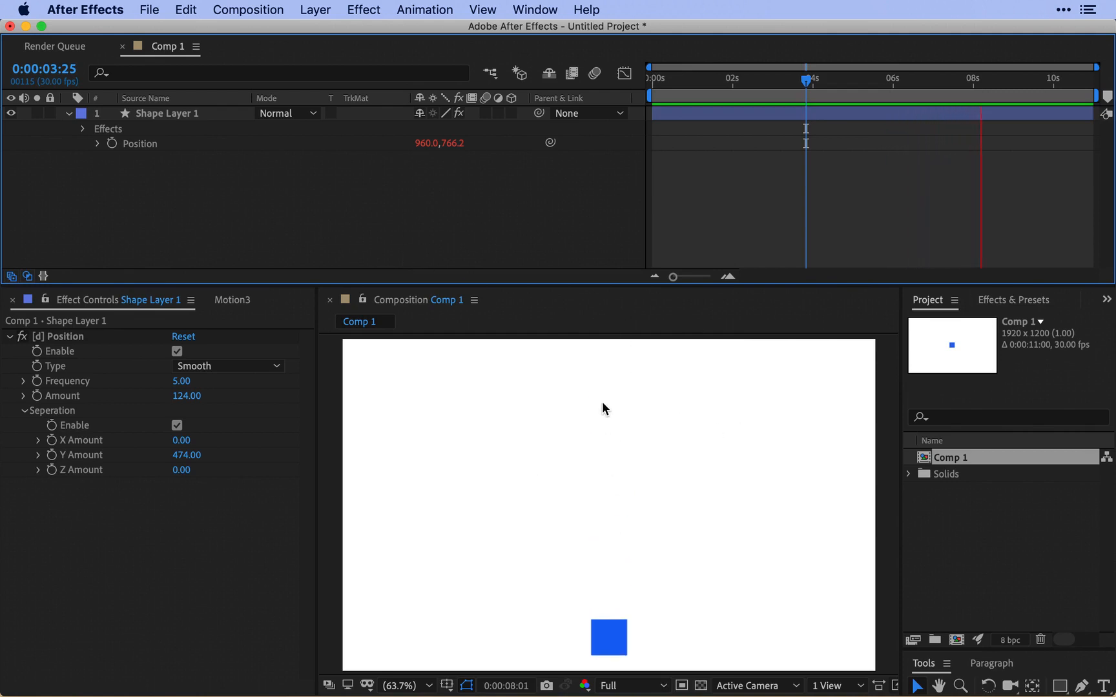
# Set the [d] Position effect's X Amount to 5 and preview the motion.
pyautogui.click(176, 439)
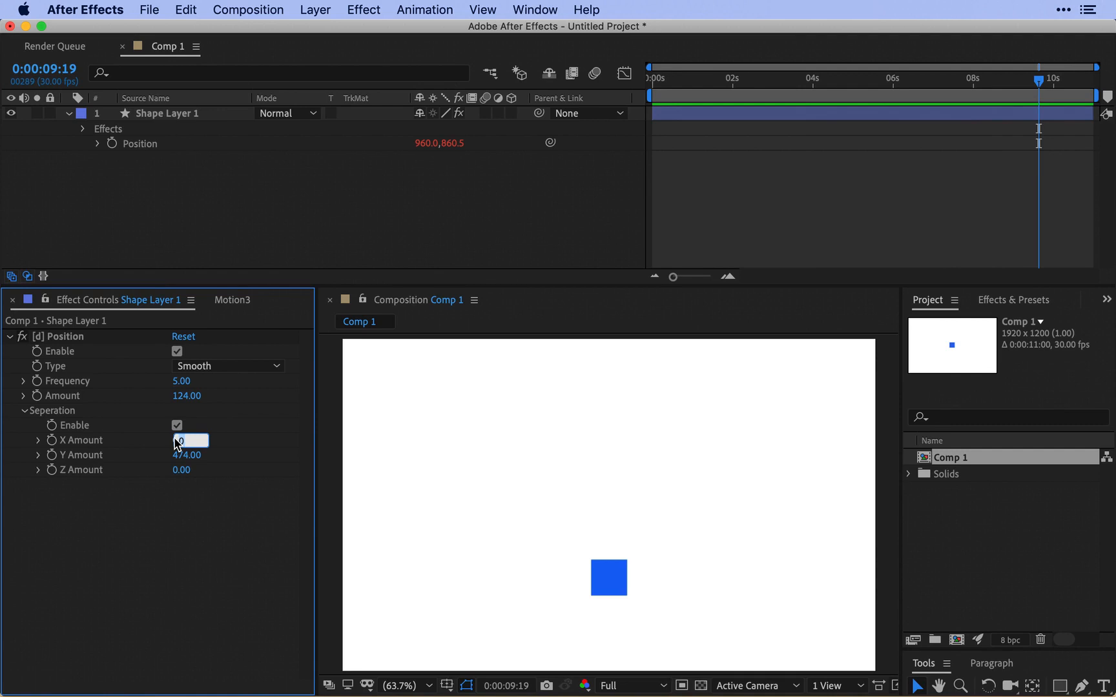
pyautogui.press('Return')
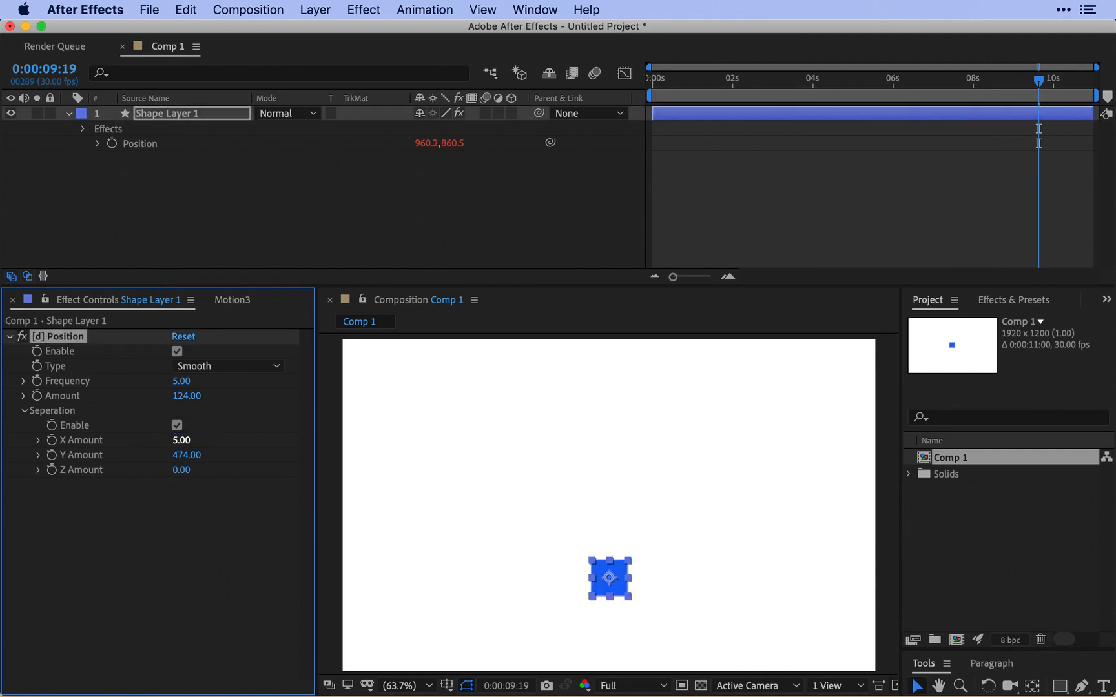
pyautogui.click(383, 253)
pyautogui.press('space')
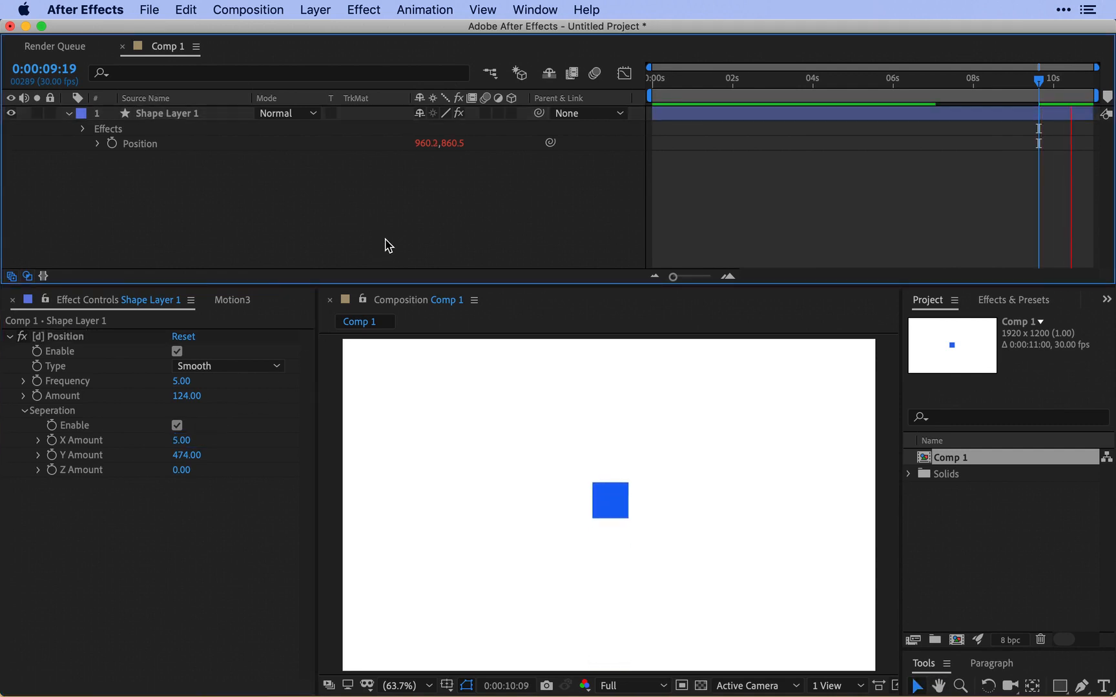
# Increase the [d] Position effect's X Amount to 117 and preview the motion.
pyautogui.moveTo(181, 441); pyautogui.dragTo(294, 455)
pyautogui.click(410, 249)
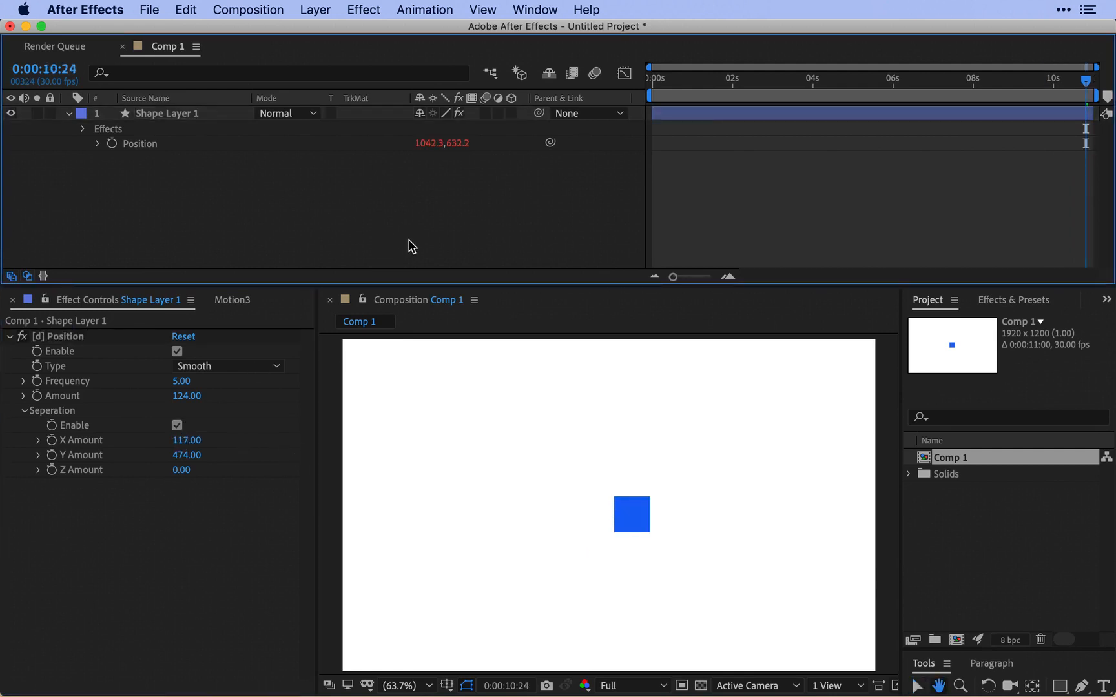
pyautogui.press('space')
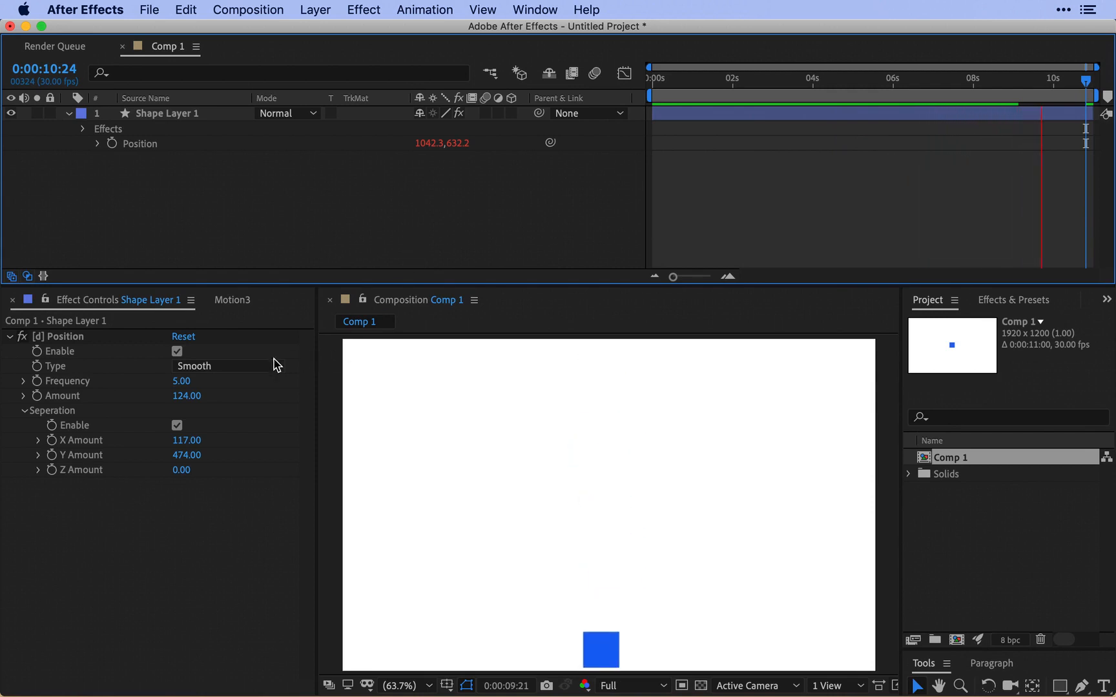
pyautogui.press('space')
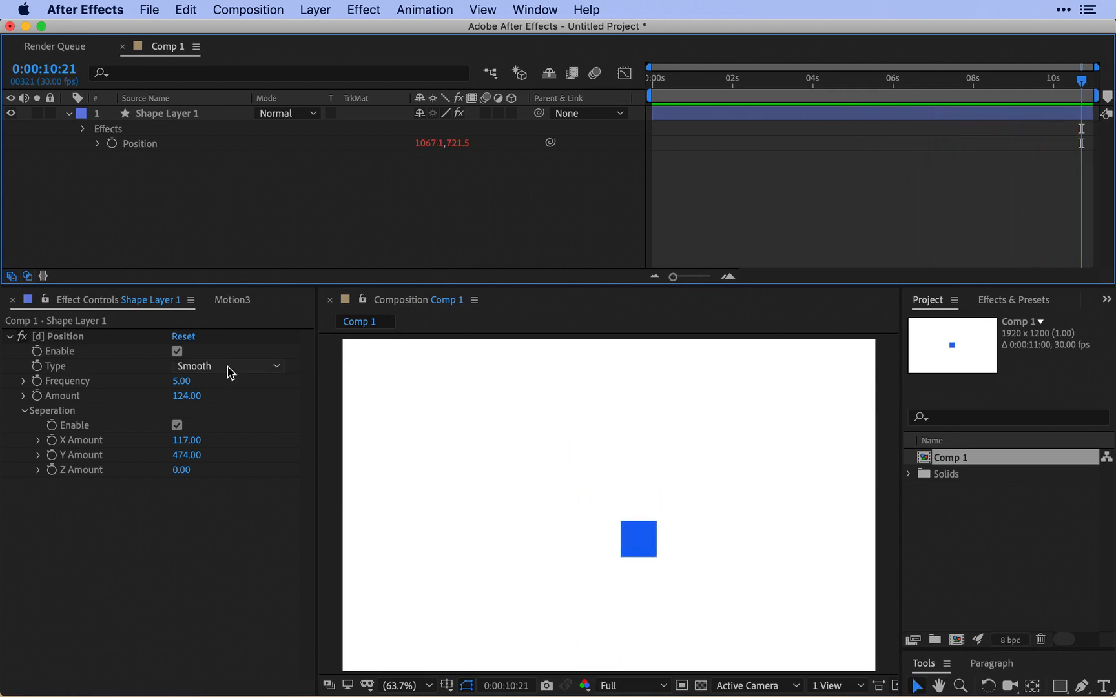
# Change the [d] Position effect's Type to Hold and preview the motion.
pyautogui.click(227, 366)
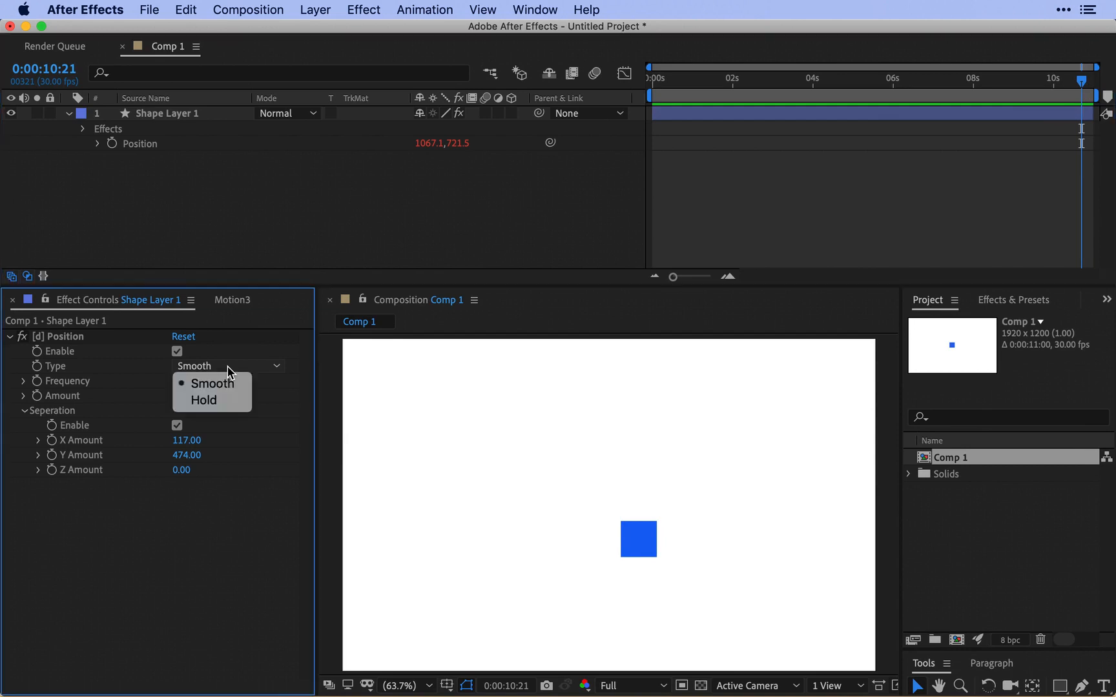
pyautogui.click(204, 401)
pyautogui.click(349, 233)
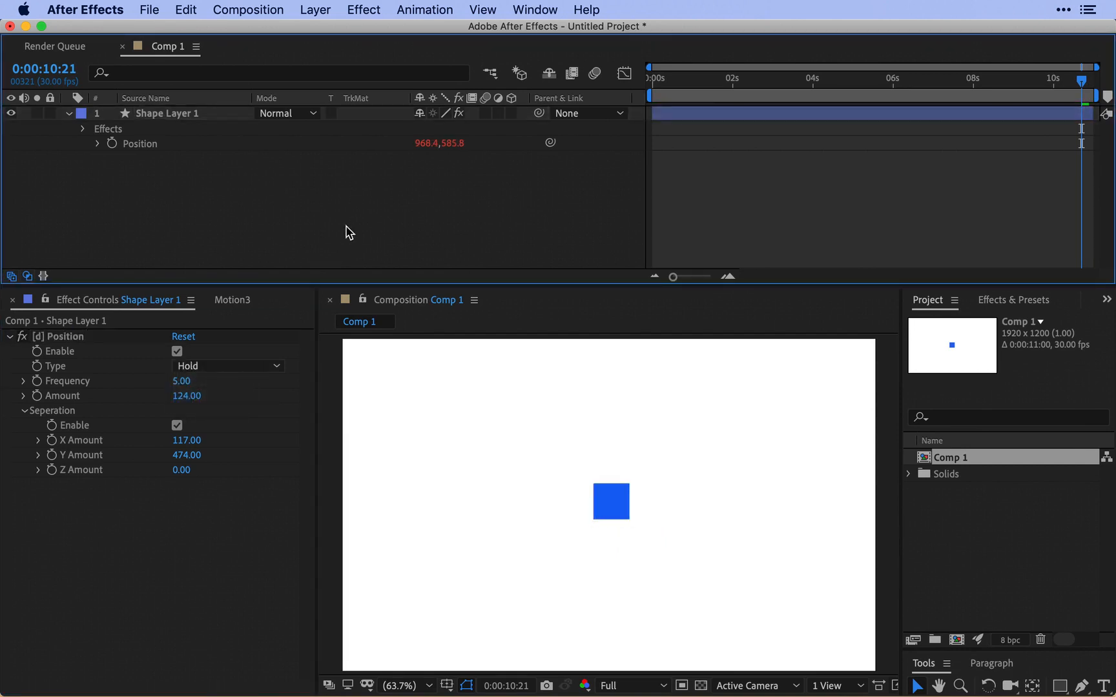
pyautogui.press('space')
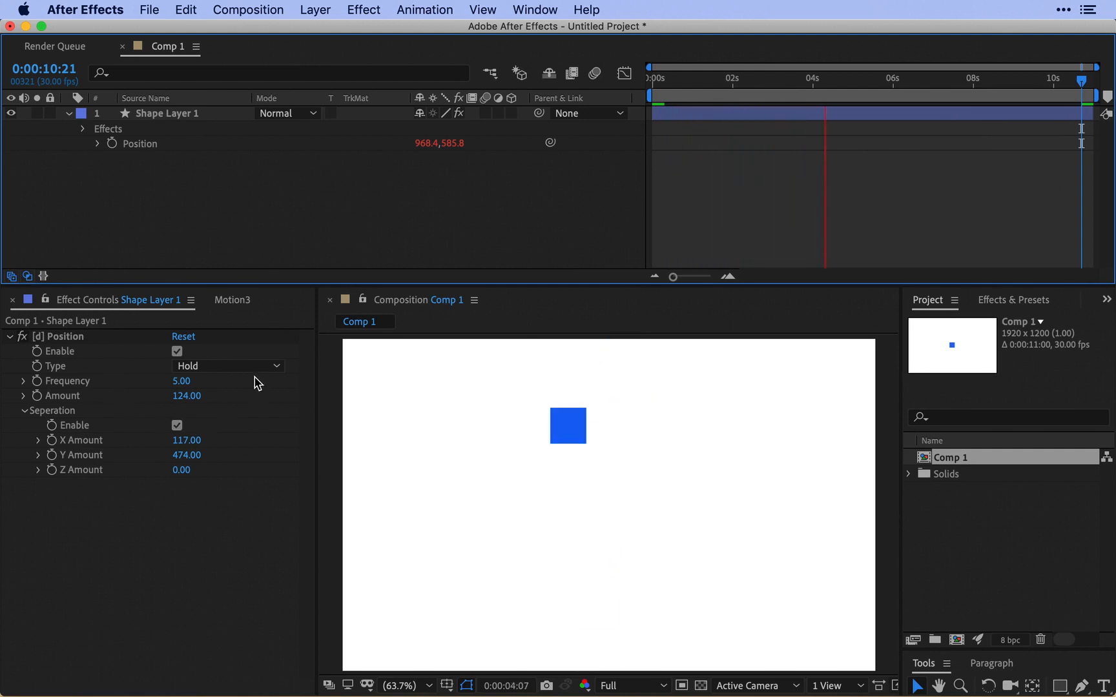
pyautogui.press('space')
# Remove all effects from Shape Layer 1 and reveal its Rotation property.
pyautogui.click(197, 118)
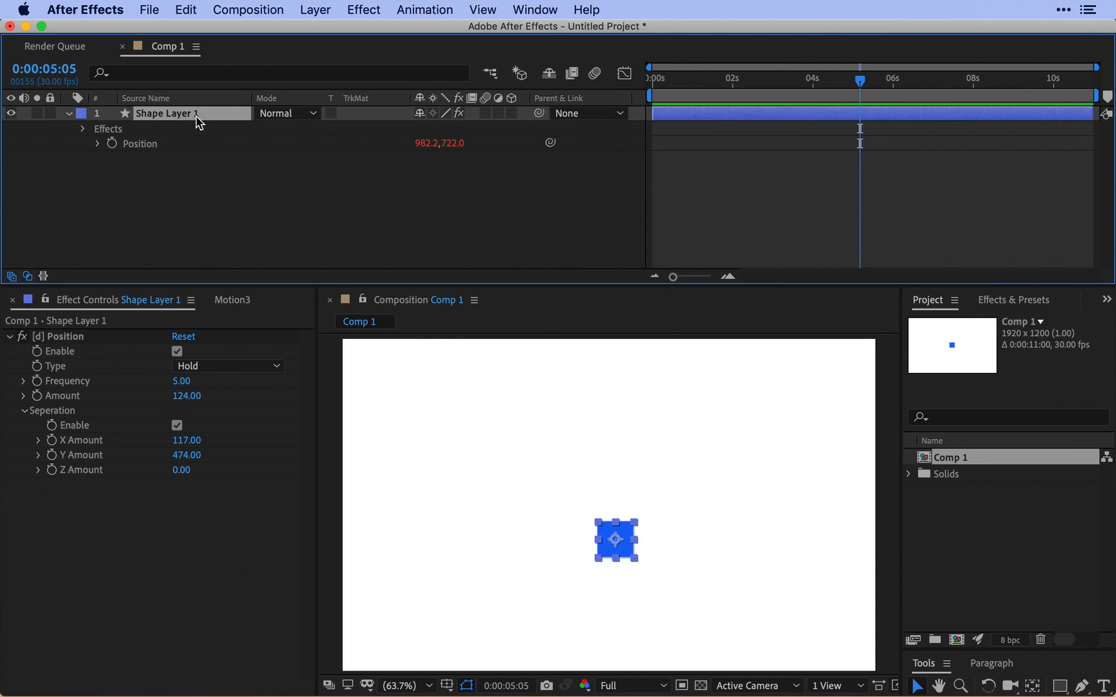
pyautogui.press('super+shift+e')
pyautogui.press('r')
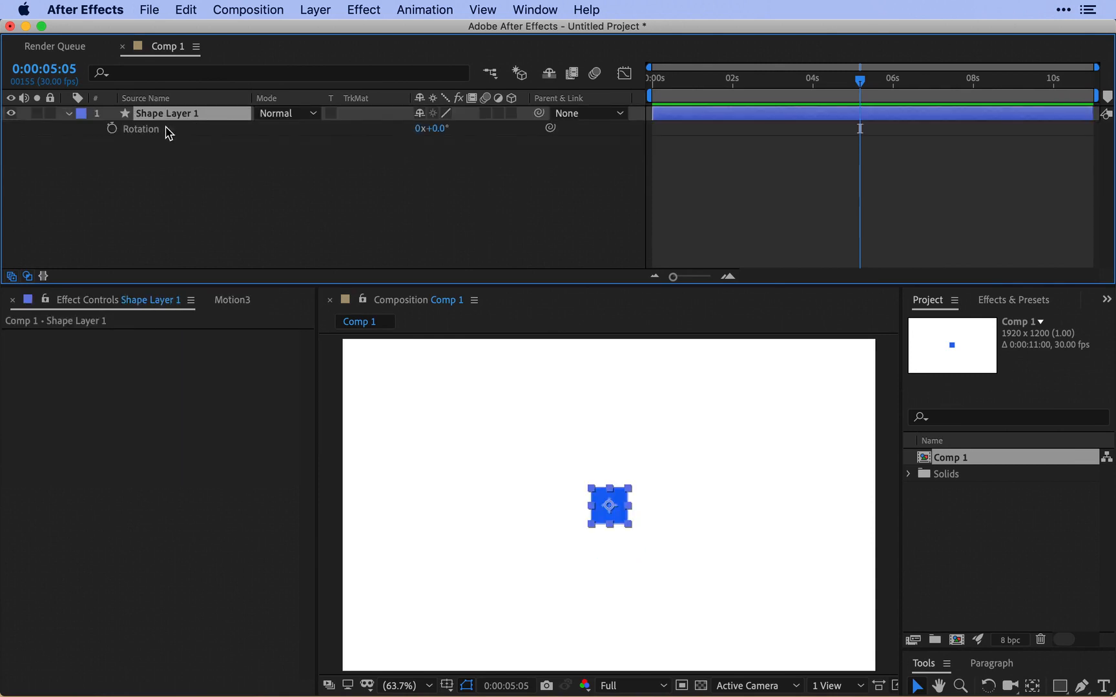
# Apply Motion3's Dynamics to Shape Layer 1's Rotation, show the [d] Rotation effect's settings and preview the rotation.
pyautogui.click(166, 130)
pyautogui.click(230, 301)
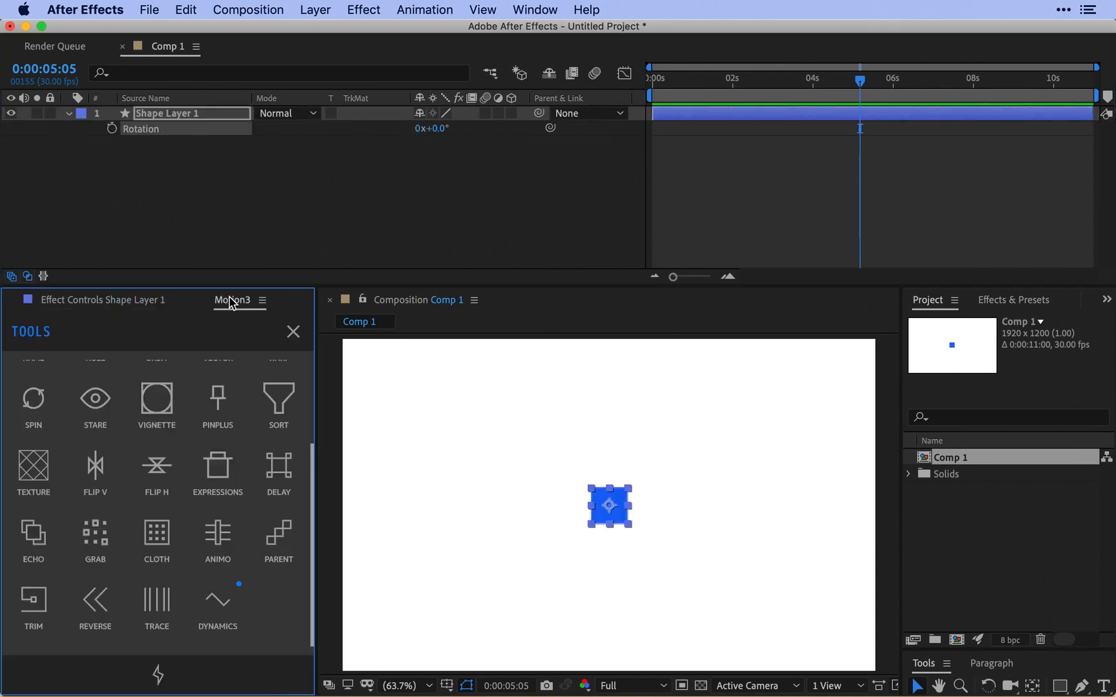
pyautogui.click(218, 599)
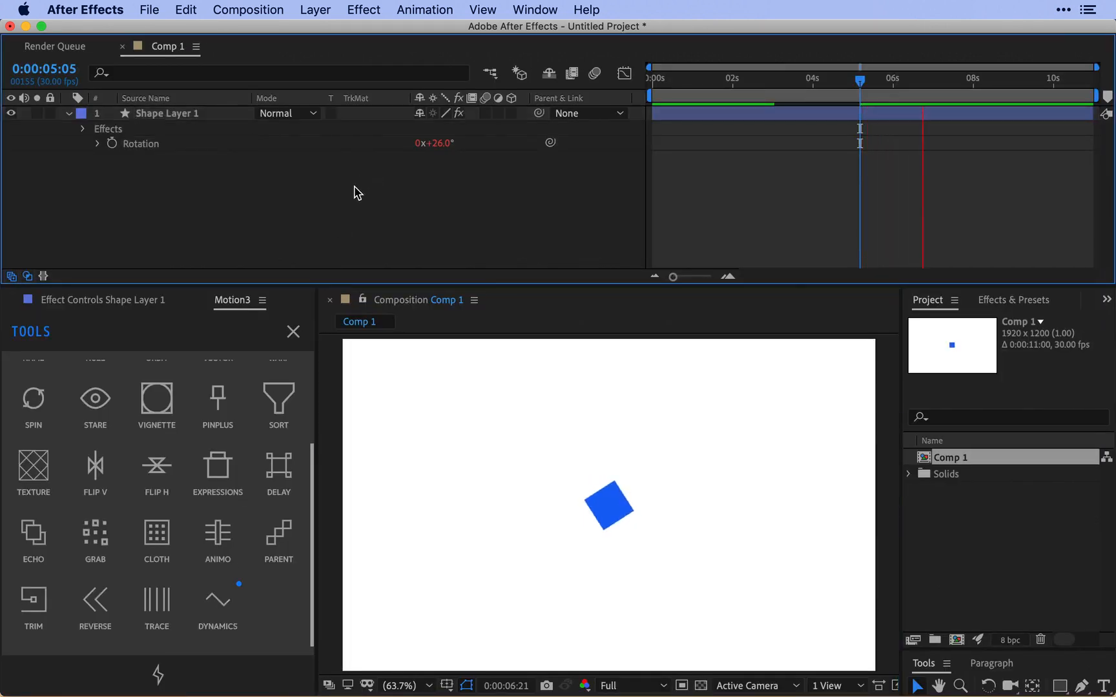
pyautogui.click(132, 304)
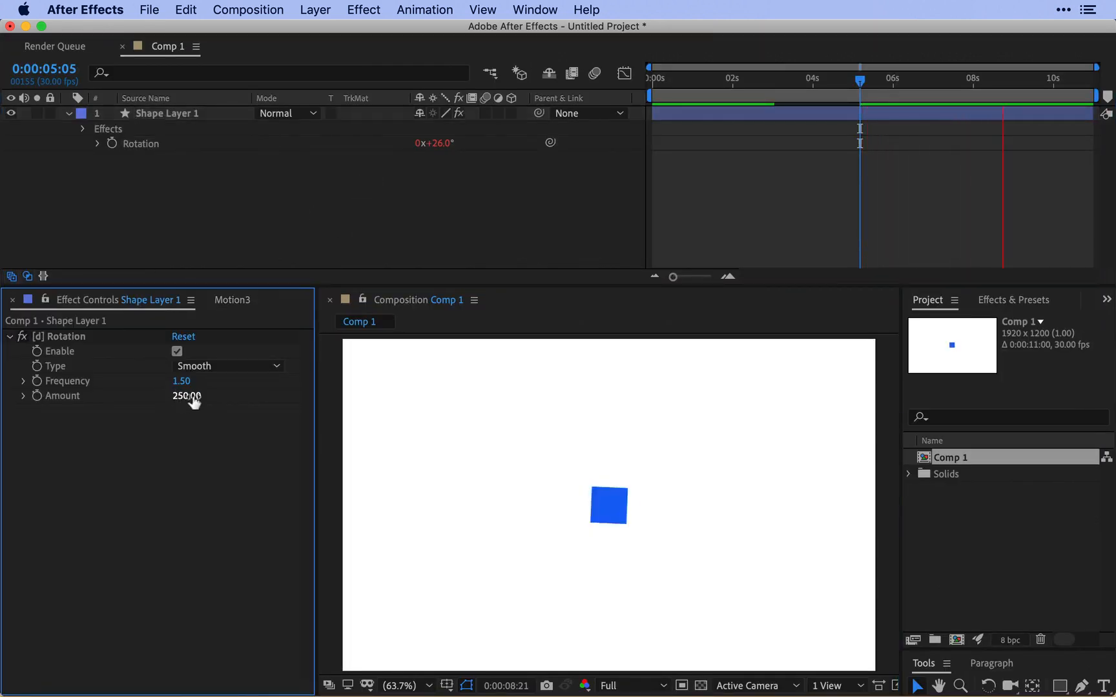
pyautogui.press('space')
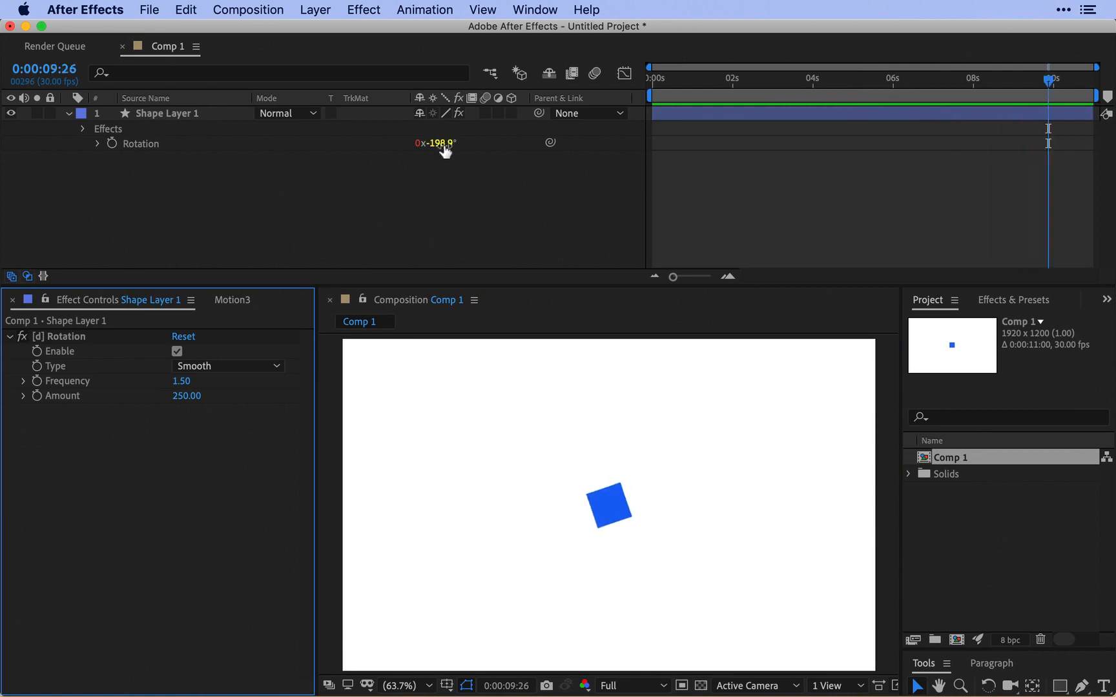
pyautogui.press('space')
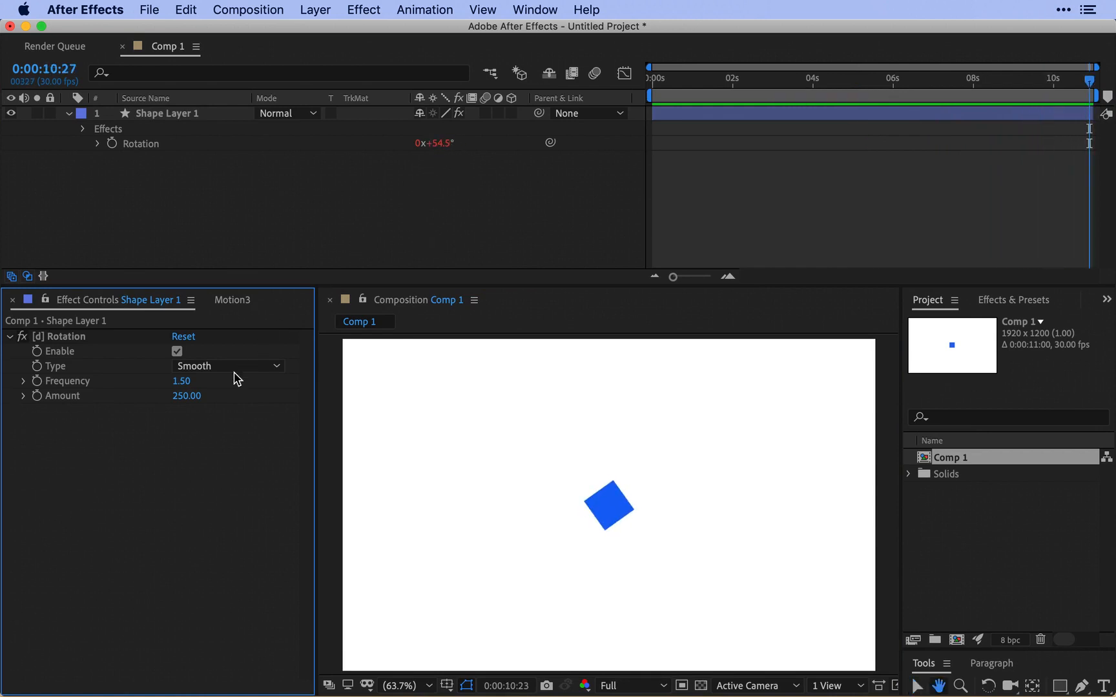
# Set the [d] Rotation effect's Amount to -300 and preview the square's rotation.
pyautogui.click(185, 396)
pyautogui.write('-30')
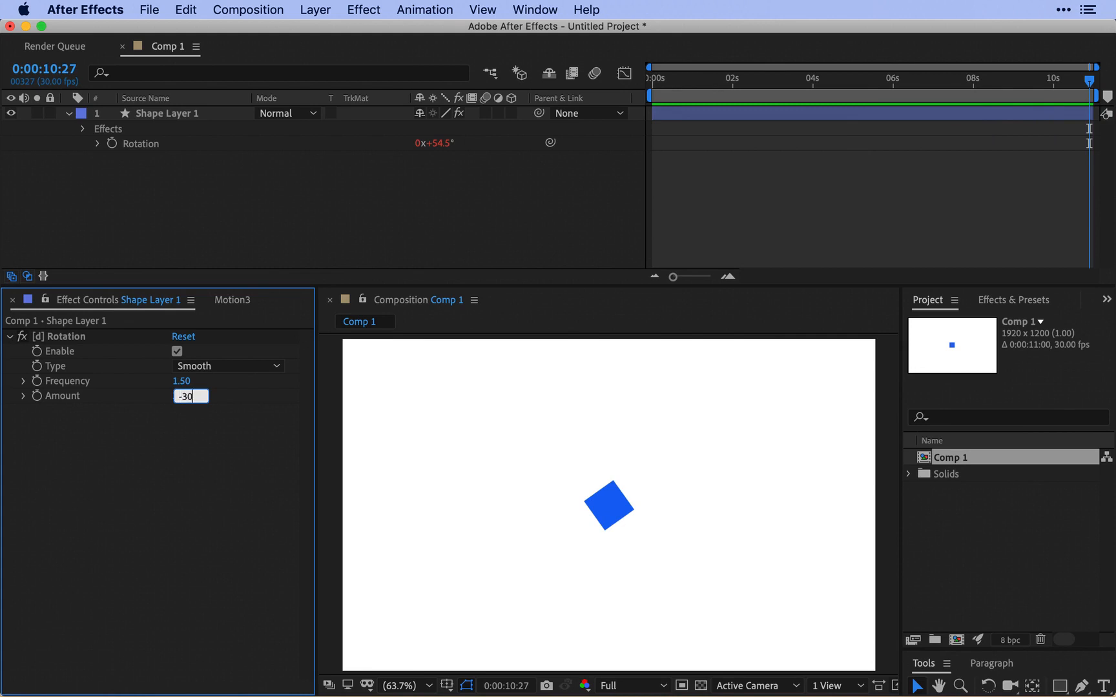
pyautogui.write('0')
pyautogui.press('Return')
pyautogui.click(301, 249)
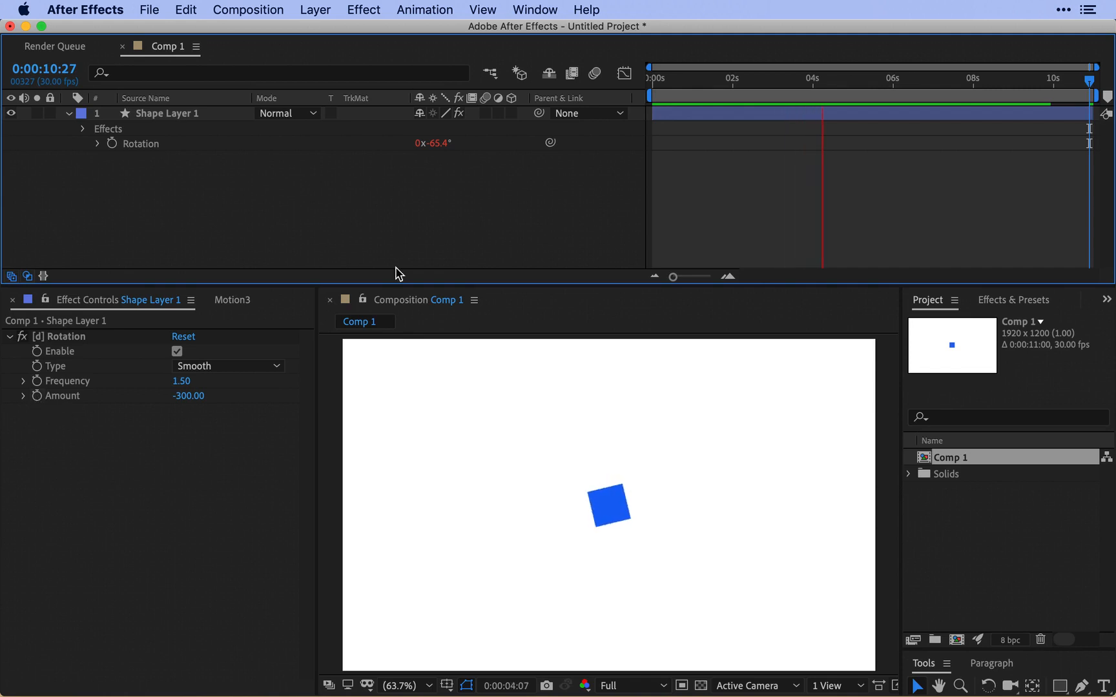
pyautogui.press('space')
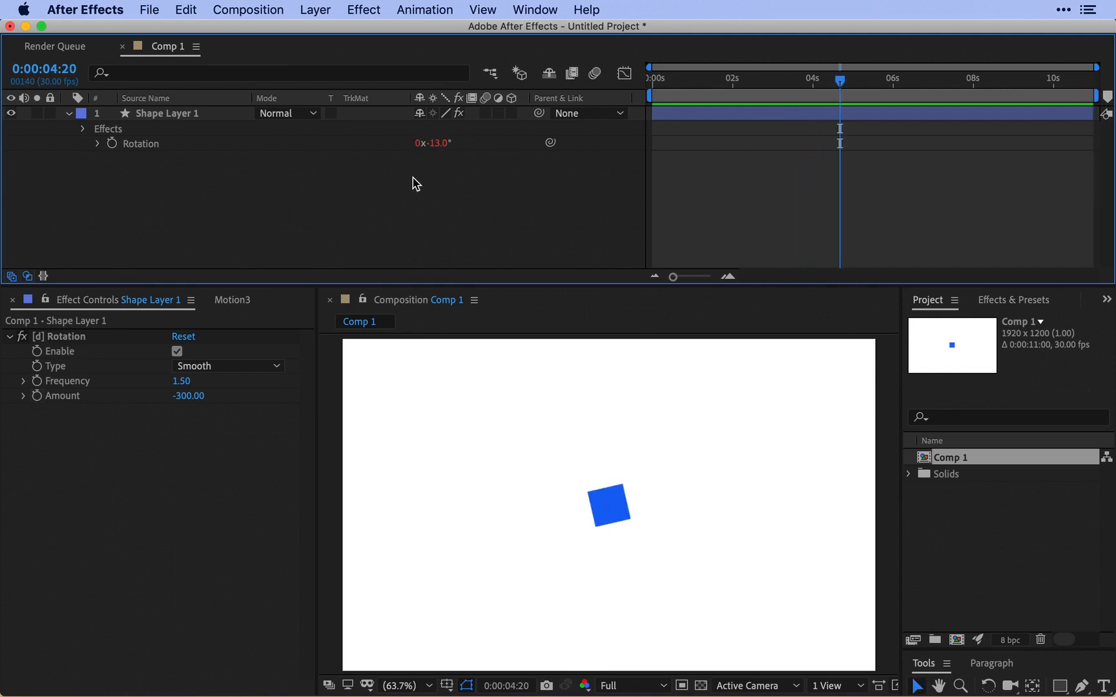